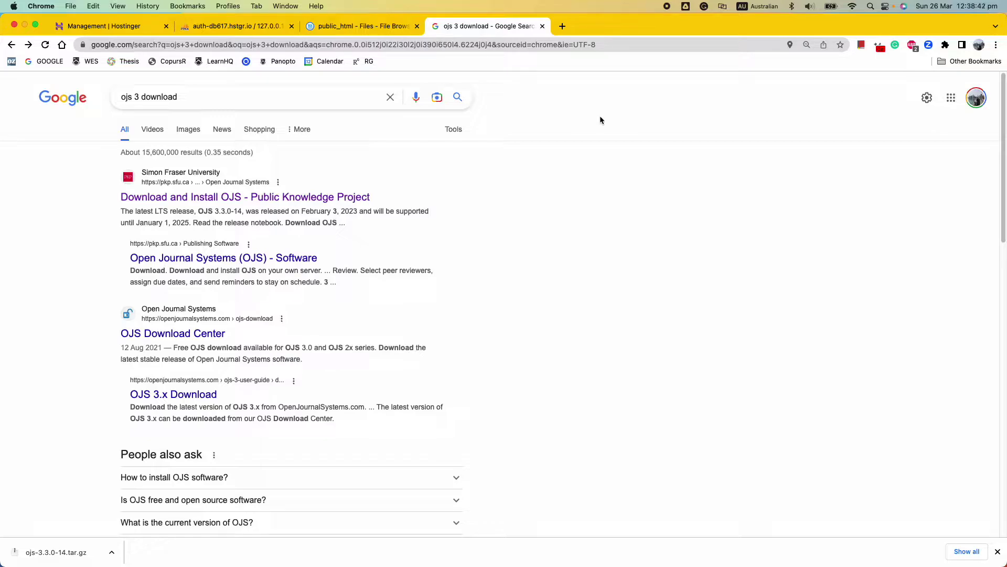
# - Load hostinger.com in a new tab, then switch back to the 'ojs 3 download' Google results
pyautogui.click(562, 26)
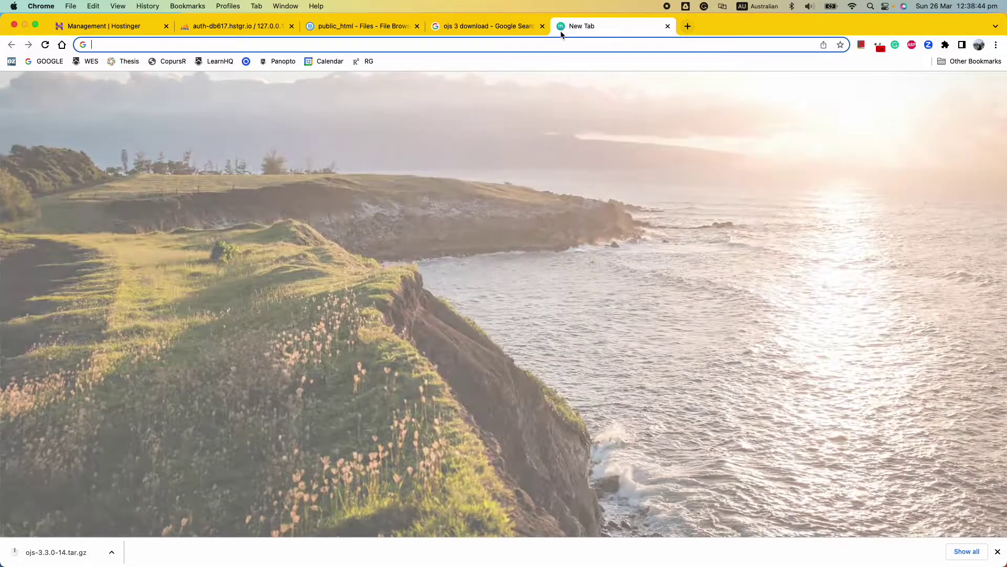
pyautogui.write('hos')
pyautogui.press('Return')
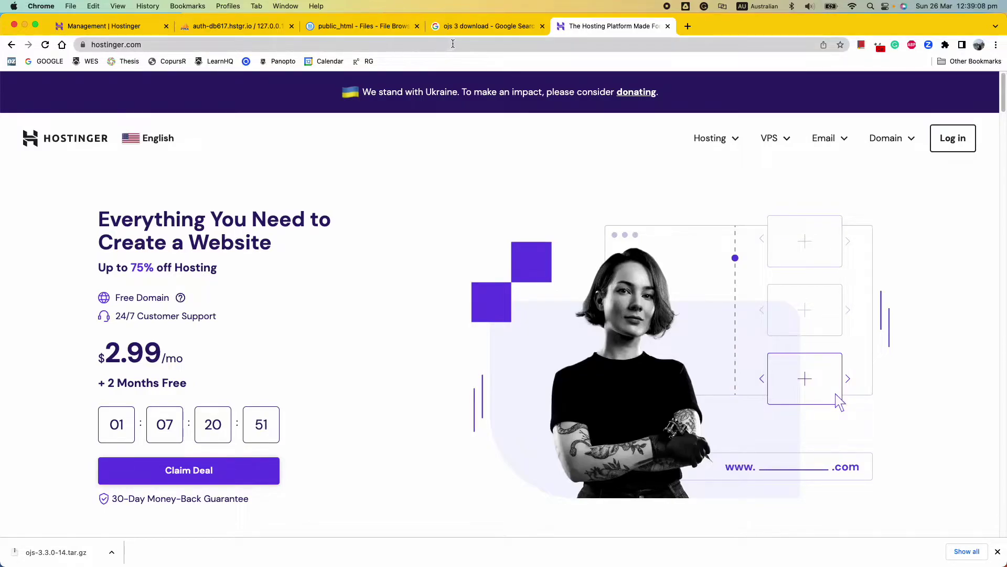
pyautogui.click(471, 31)
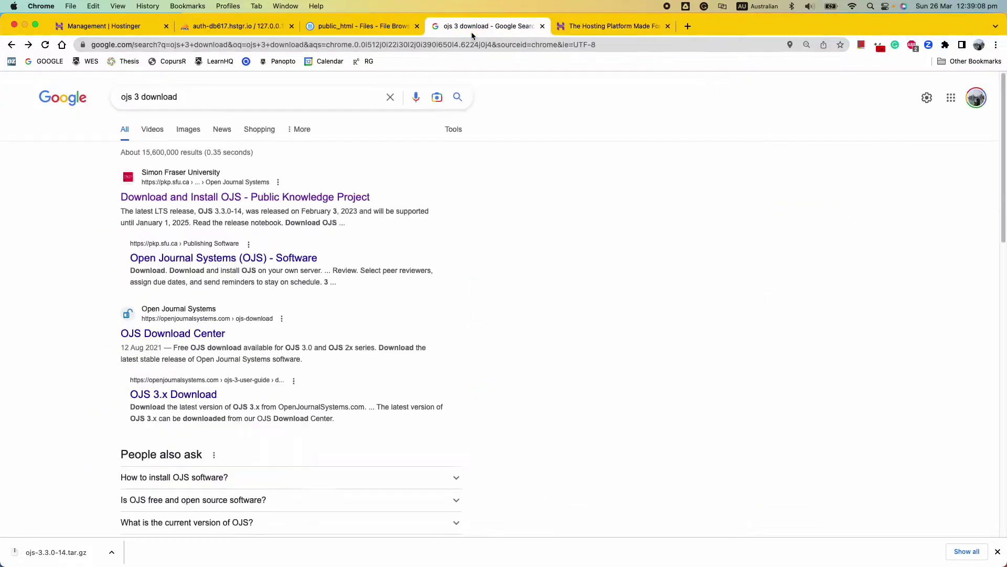
# - Change the Google query to 'ojs download' and open PKP's 'Download and Install OJS' page
pyautogui.click(314, 101)
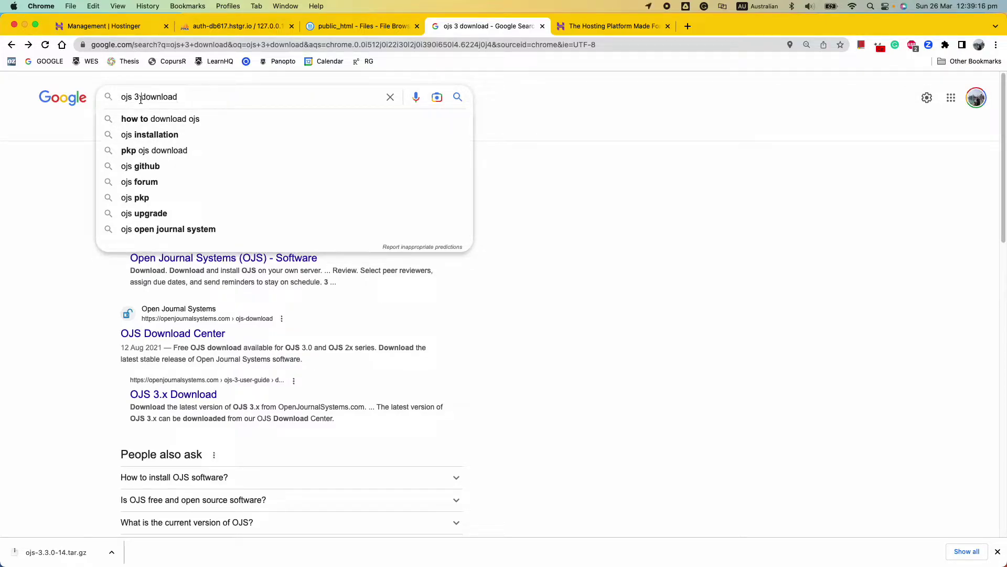
pyautogui.click(140, 100)
pyautogui.press('BackSpace')
pyautogui.press('BackSpace')
pyautogui.press('Return')
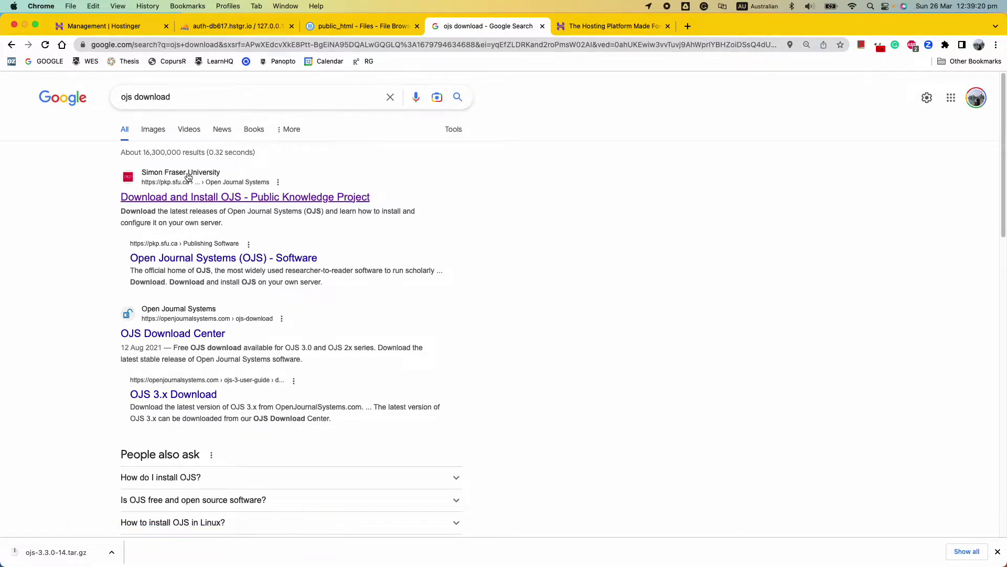
pyautogui.click(336, 200)
pyautogui.scroll(-5, 472, 226)
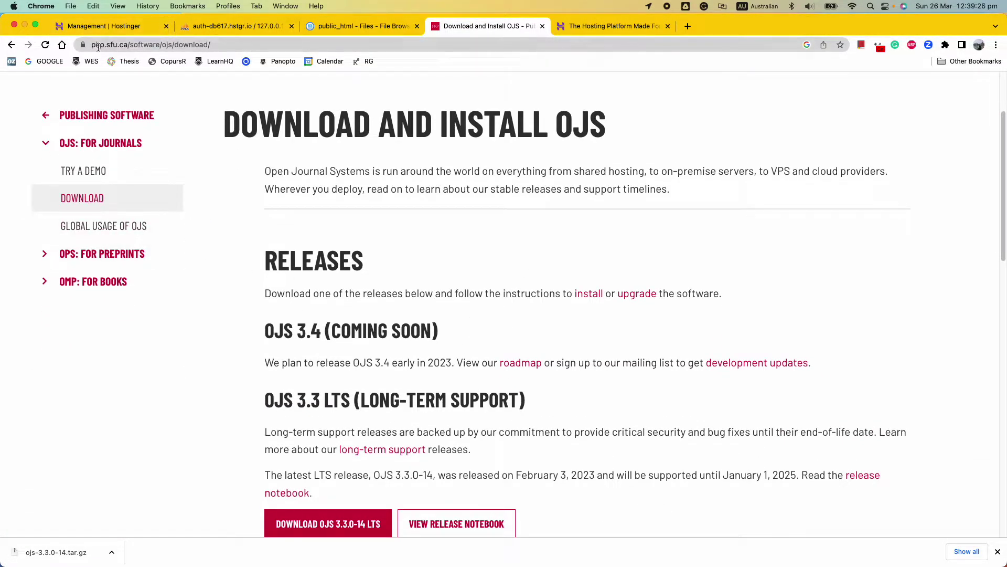
# - Scroll the PKP download page to the OJS 3.3.0-14 LTS release
pyautogui.scroll(-2, 524, 331)
pyautogui.scroll(-3, 524, 334)
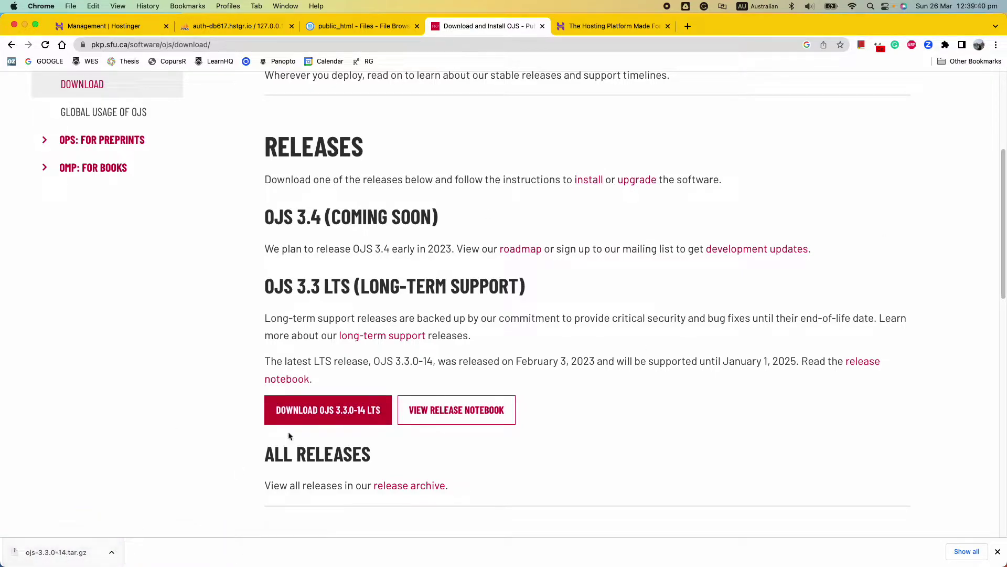
# - Reveal ojs-3.3.0-14.tar.gz in Finder's Downloads/Tutorial folder, then return to the File Browser tab
pyautogui.click(112, 552)
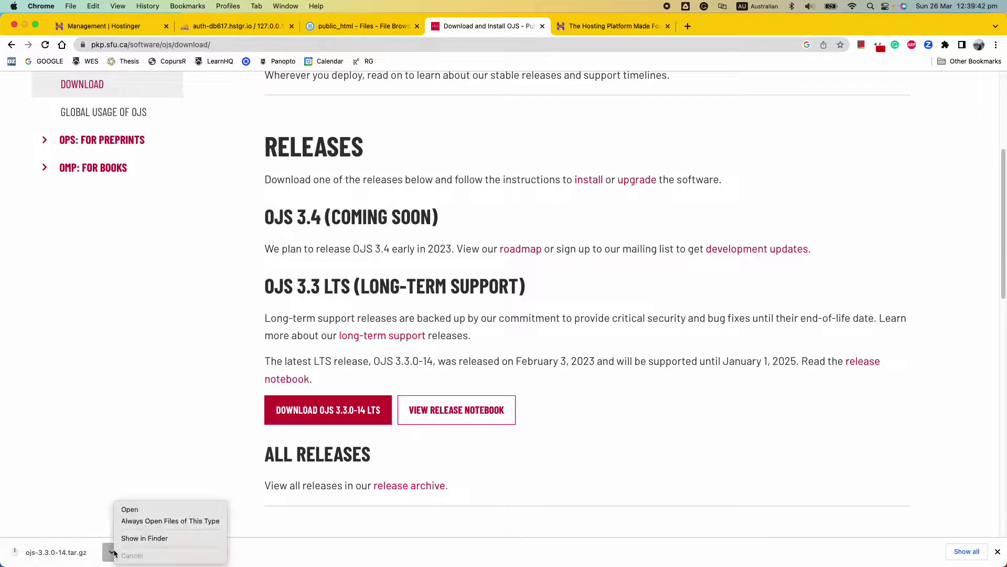
pyautogui.click(138, 538)
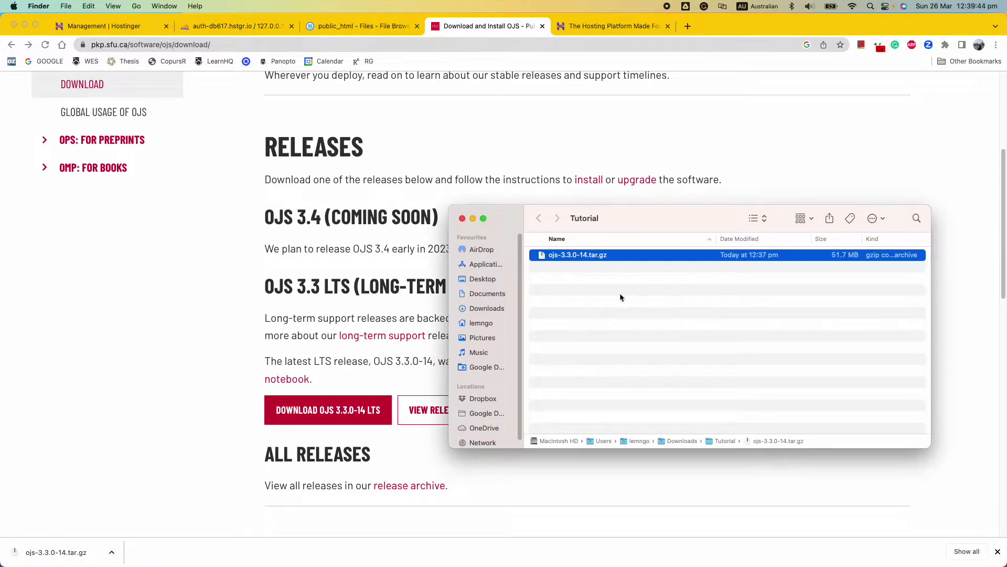
pyautogui.click(607, 264)
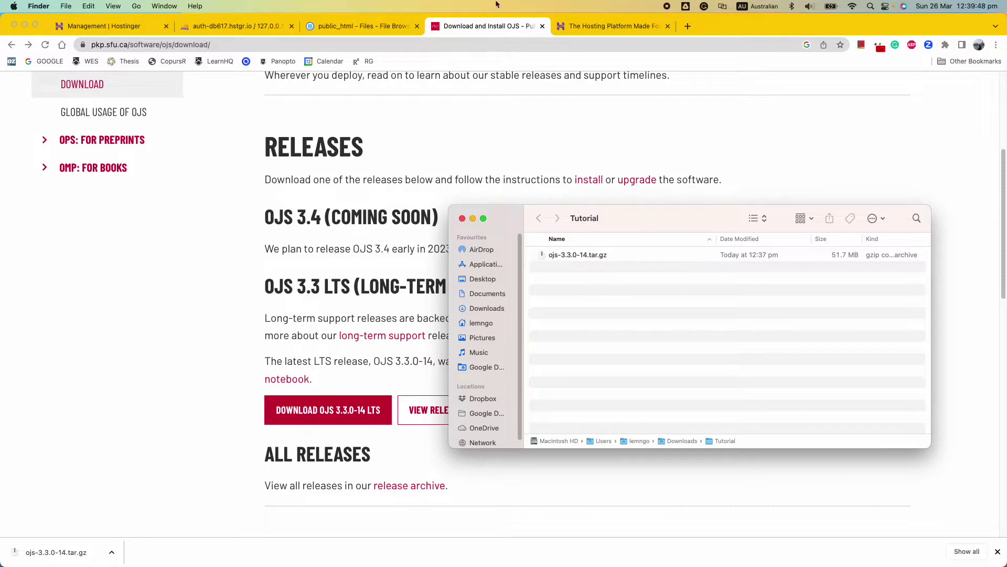
pyautogui.click(355, 26)
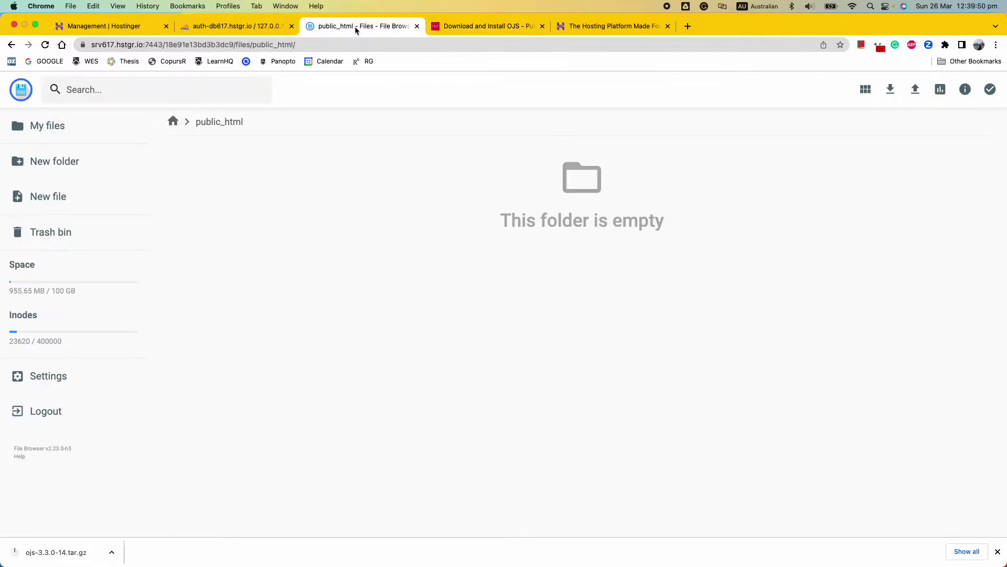
# - Browse from the hosting root into the empty public_html folder, then view the database in phpMyAdmin
pyautogui.click(173, 121)
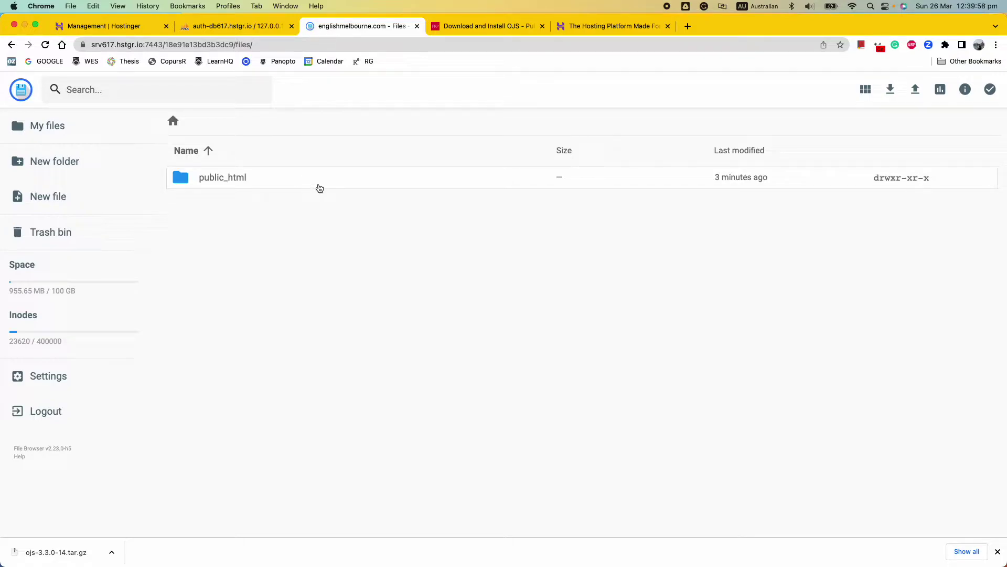
pyautogui.doubleClick(320, 184)
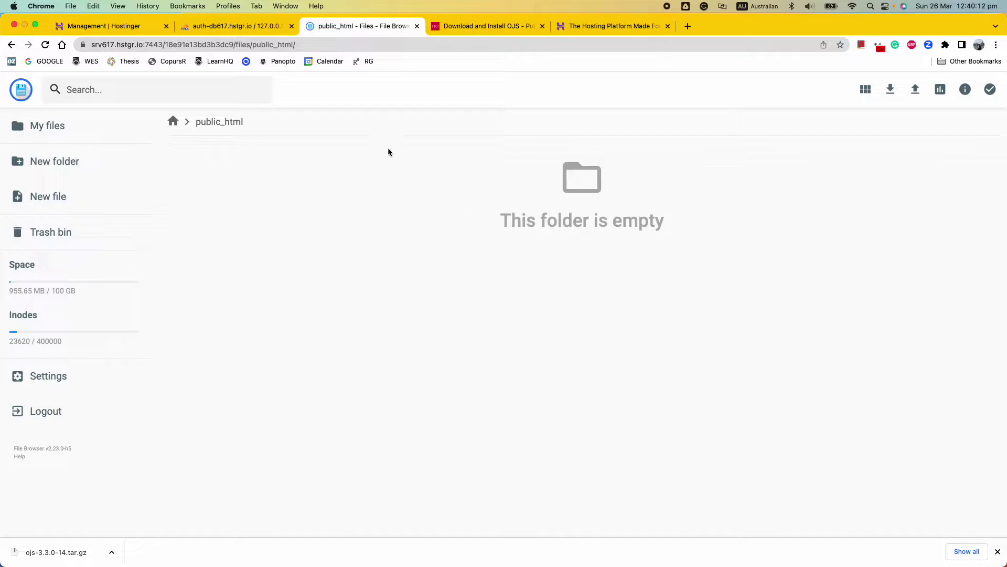
pyautogui.click(222, 29)
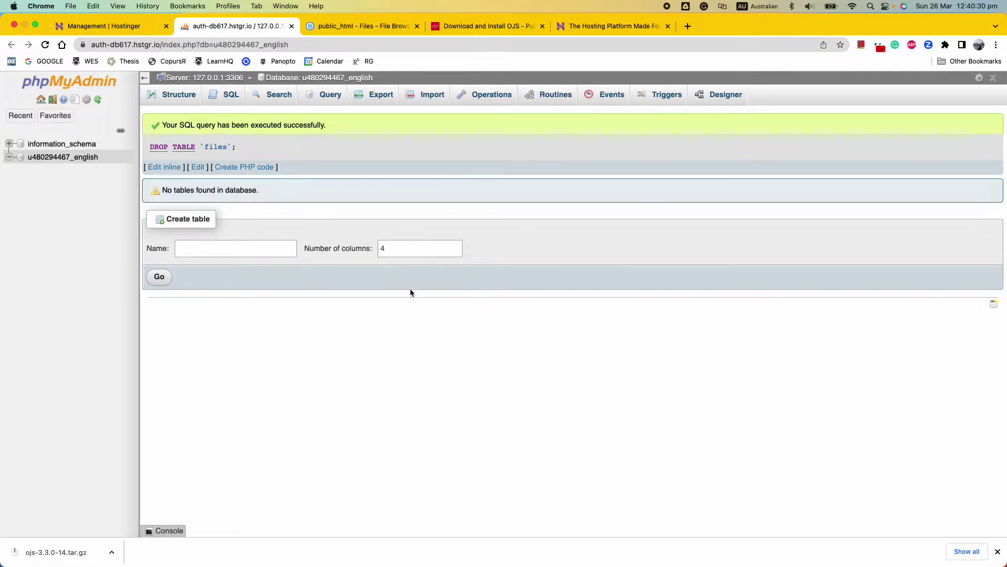
# - Return to the File Browser tab showing the empty public_html folder
pyautogui.click(389, 27)
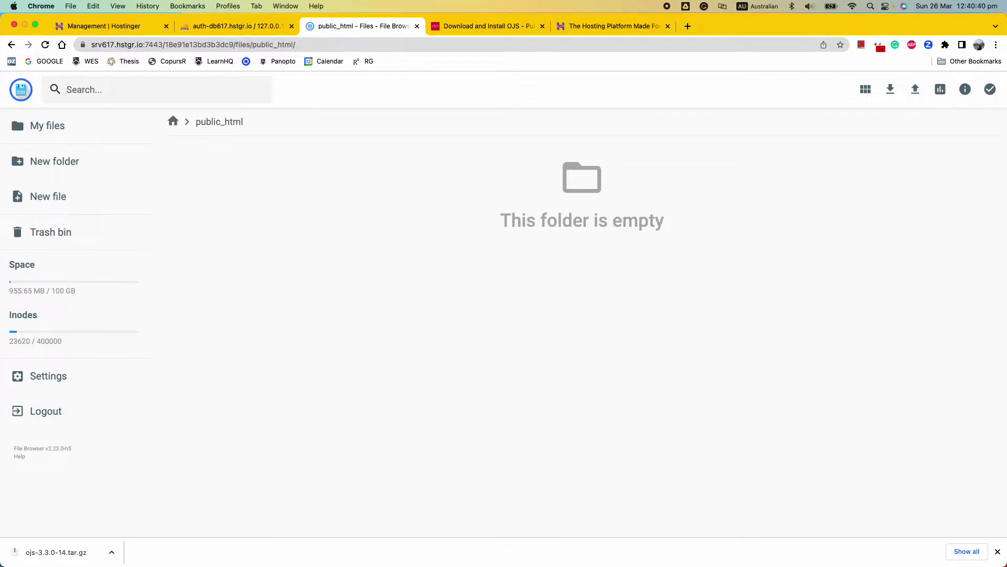
# - Upload ojs-3.3.0-14.tar.gz from Finder into public_html and extract it to a folder named public_html
pyautogui.press('super+Tab')
pyautogui.moveTo(608, 257); pyautogui.dragTo(239, 274)
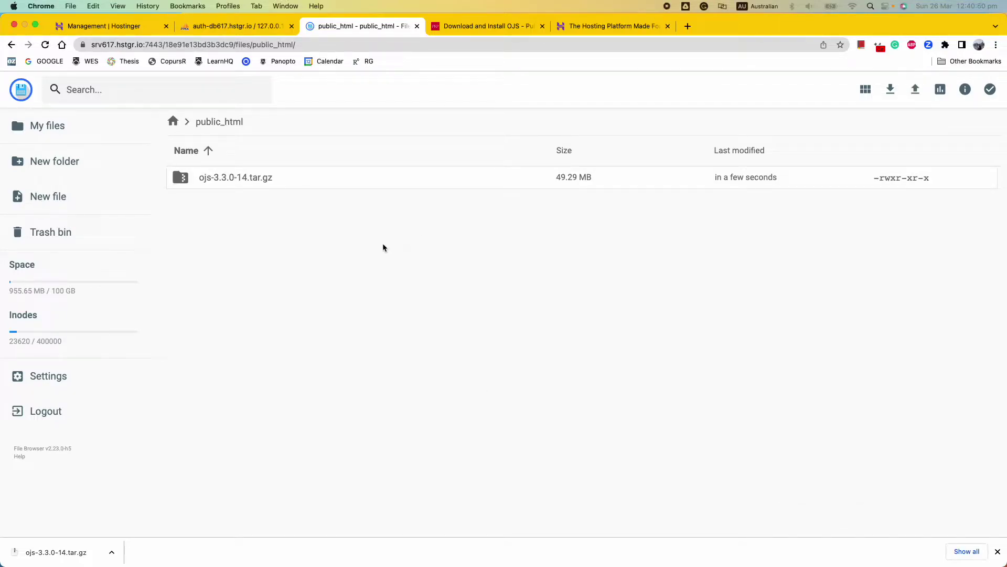
pyautogui.rightClick(339, 187)
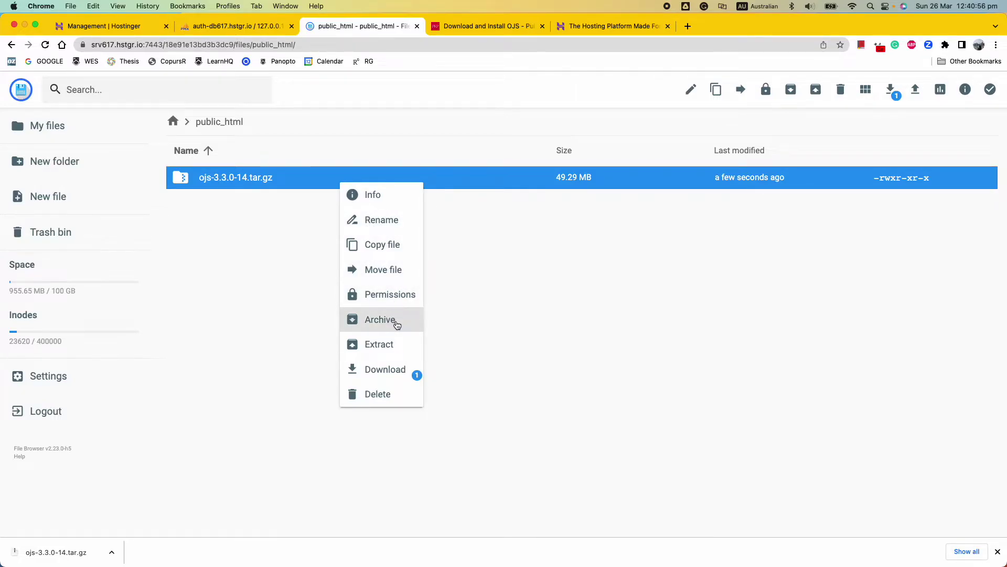
pyautogui.click(395, 344)
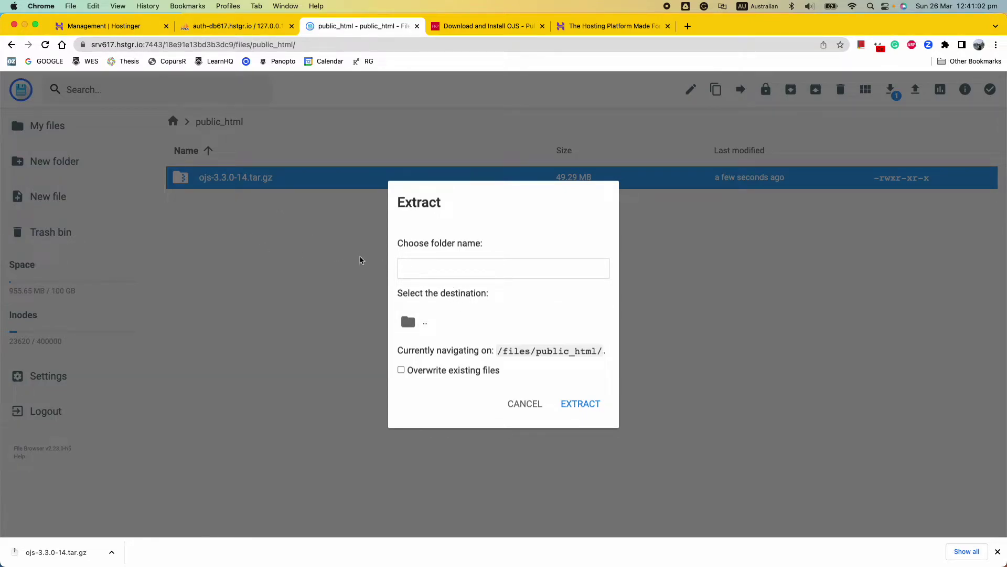
pyautogui.write('public_html/')
pyautogui.click(580, 404)
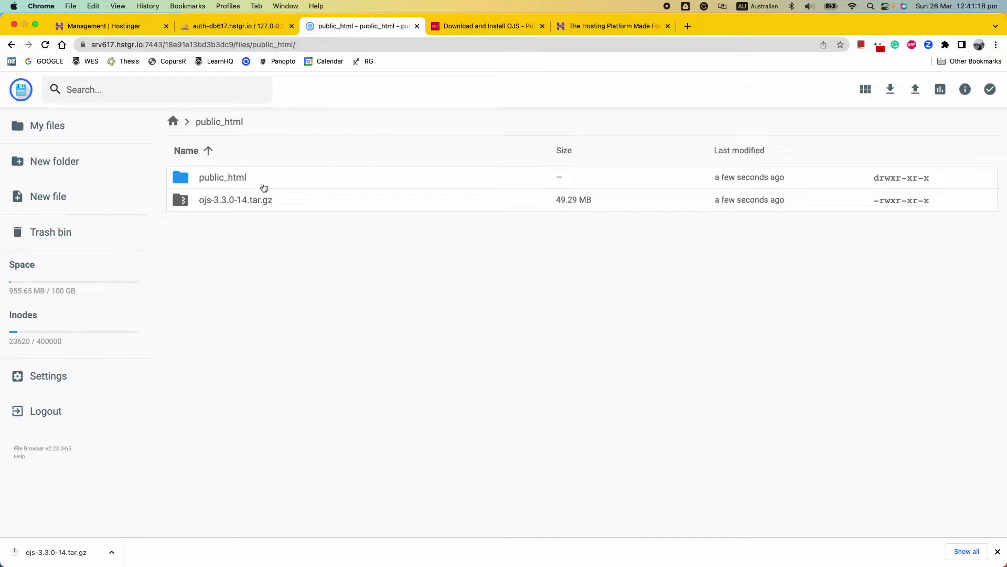
# - Delete the uploaded ojs-3.3.0-14.tar.gz archive from public_html
pyautogui.rightClick(282, 200)
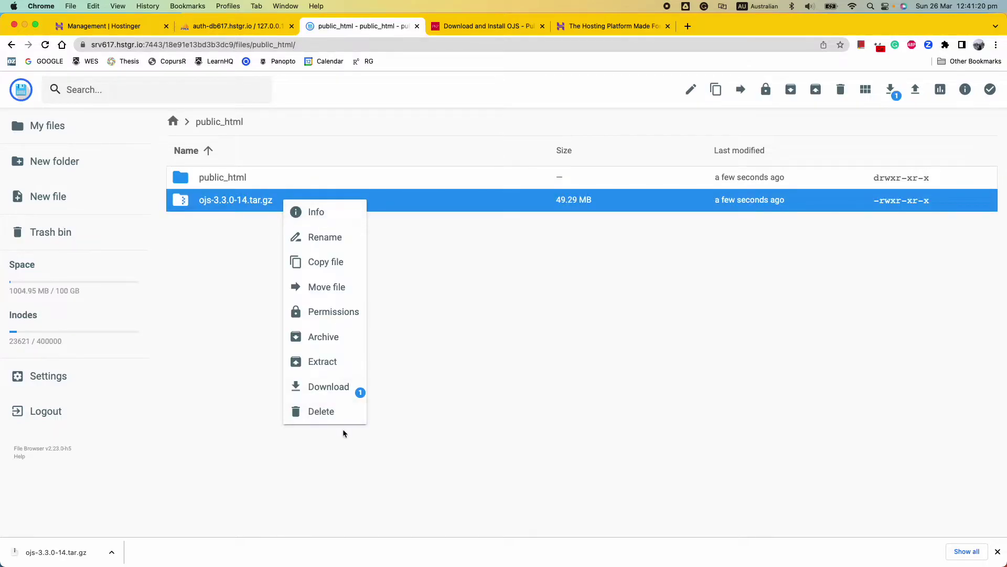
pyautogui.click(326, 408)
pyautogui.click(567, 330)
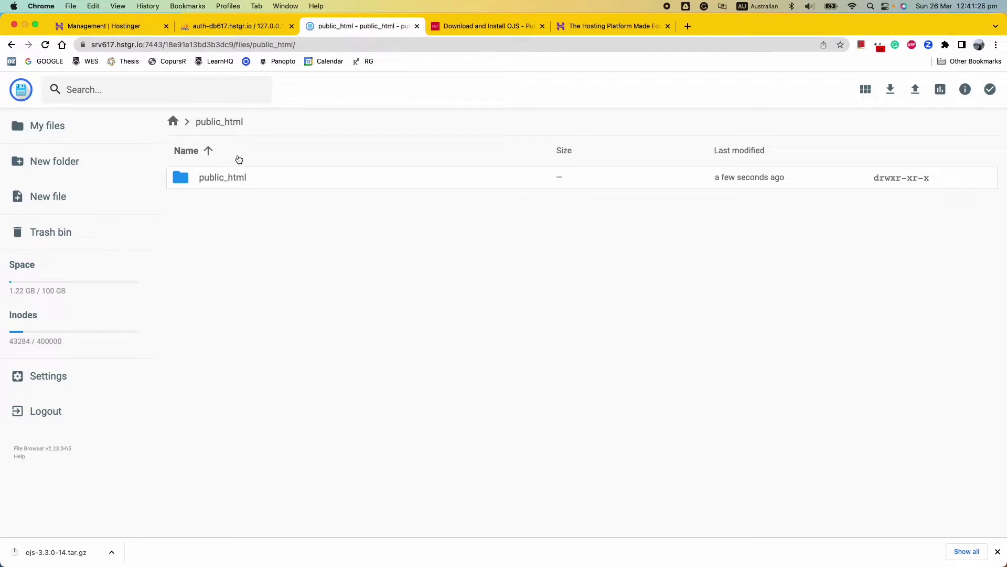
# - Open public_html > ojs-3.3.0-14 and select all of its files and folders
pyautogui.doubleClick(232, 180)
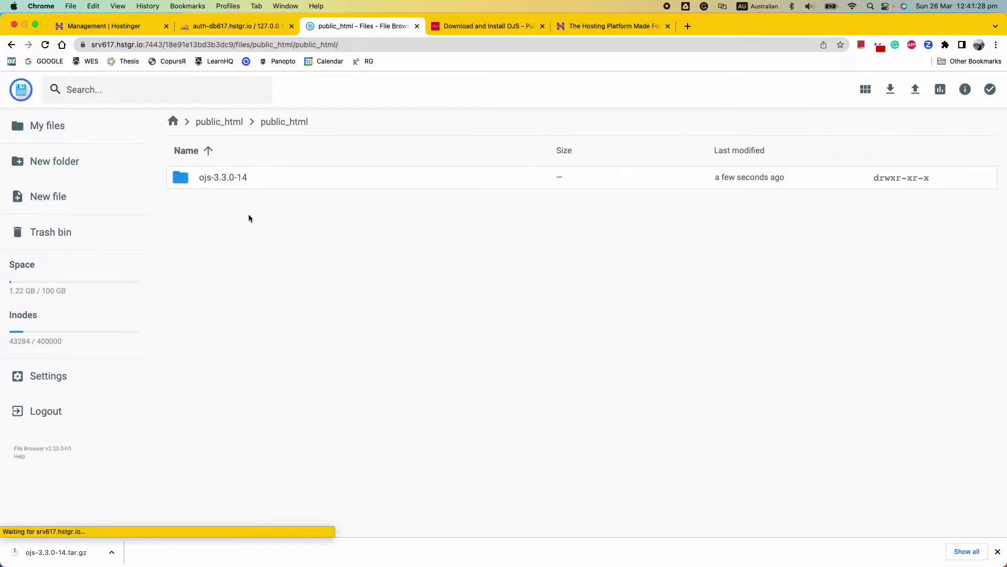
pyautogui.doubleClick(255, 179)
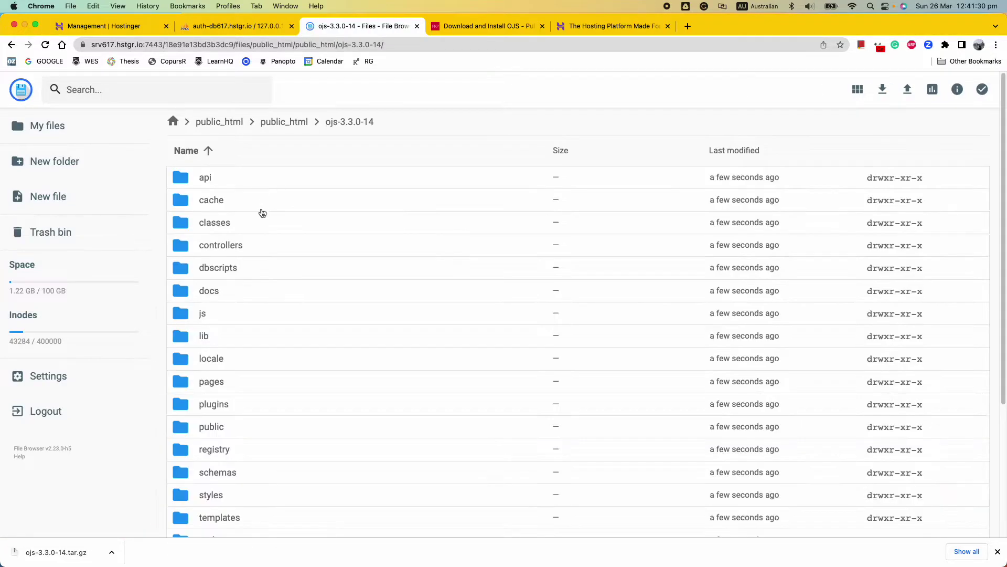
pyautogui.click(261, 187)
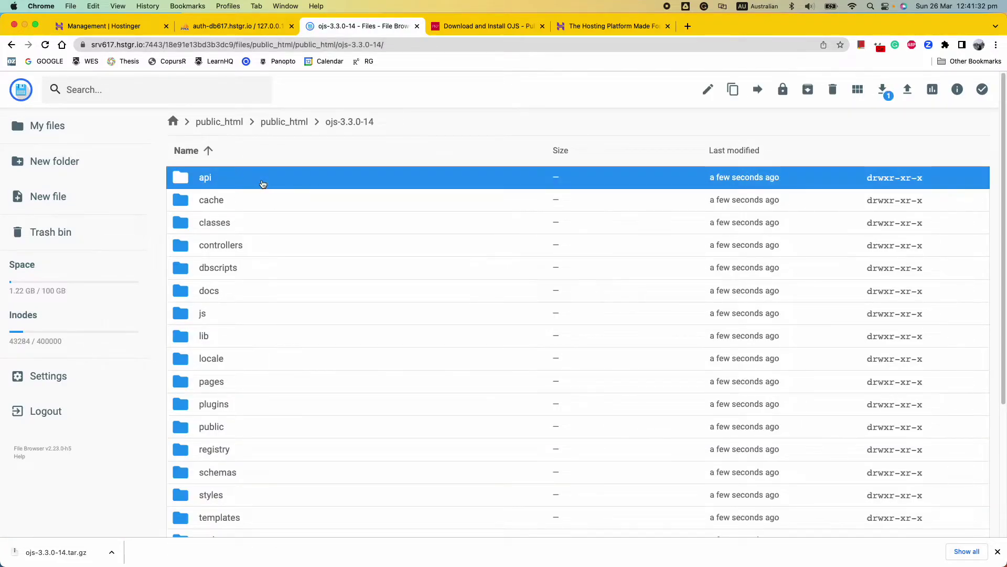
pyautogui.press('super+a')
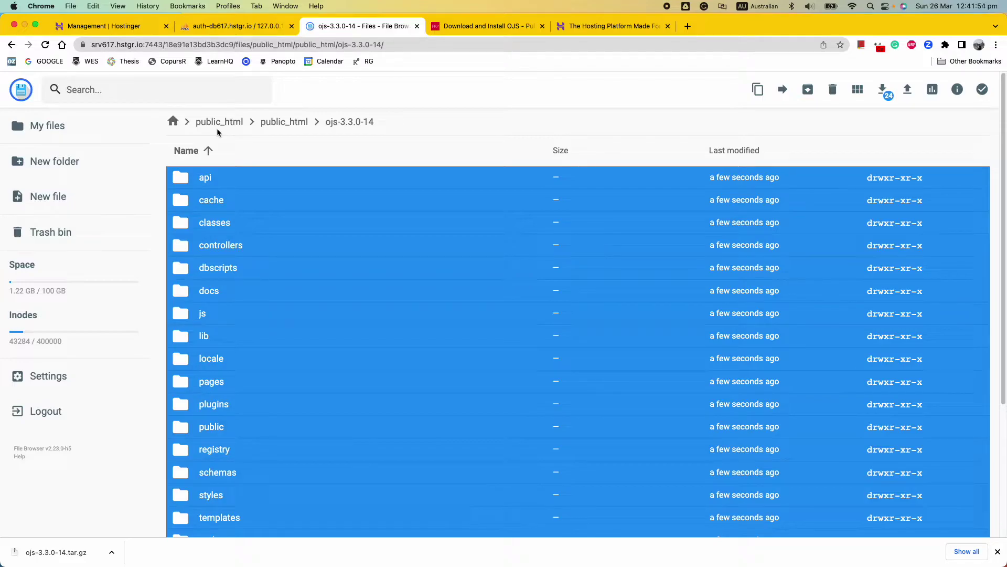
# - Move the selected OJS files up three levels into the top-level /files/public_html folder
pyautogui.click(780, 94)
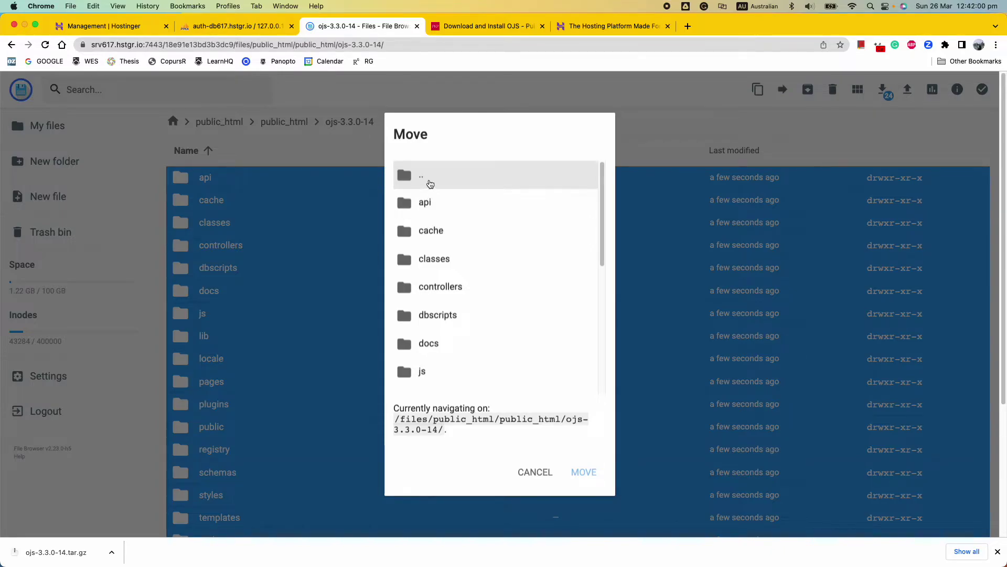
pyautogui.doubleClick(429, 183)
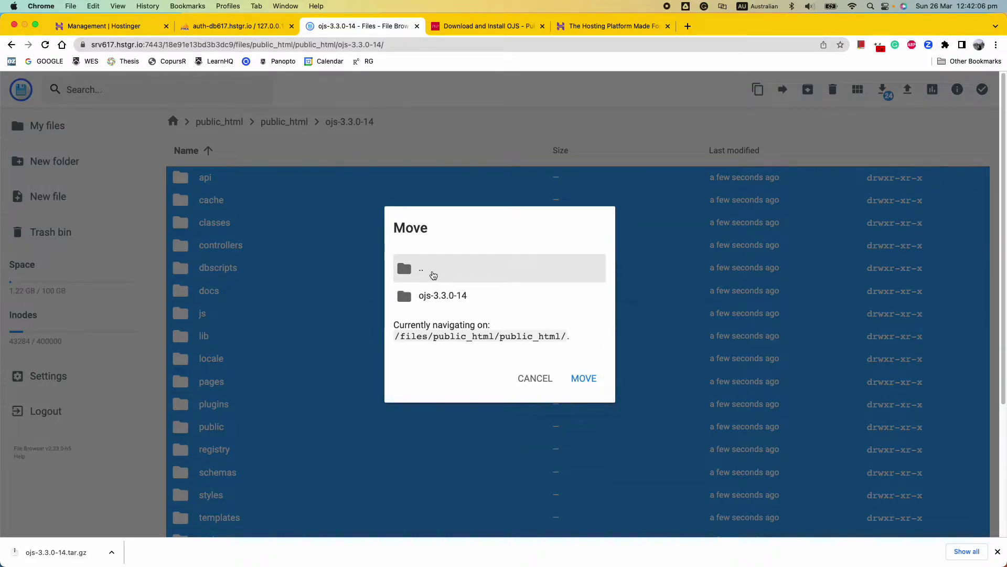
pyautogui.doubleClick(433, 274)
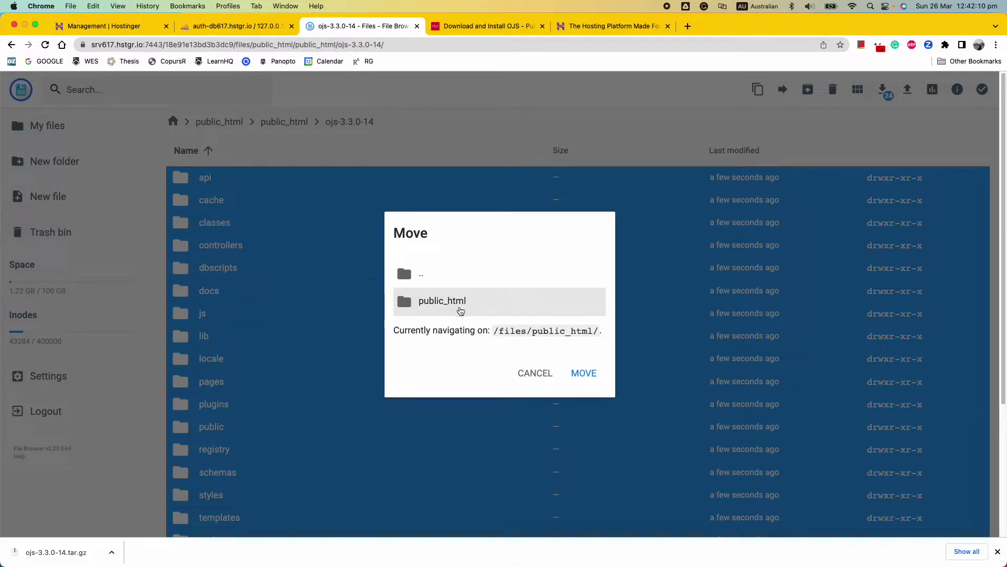
pyautogui.doubleClick(438, 284)
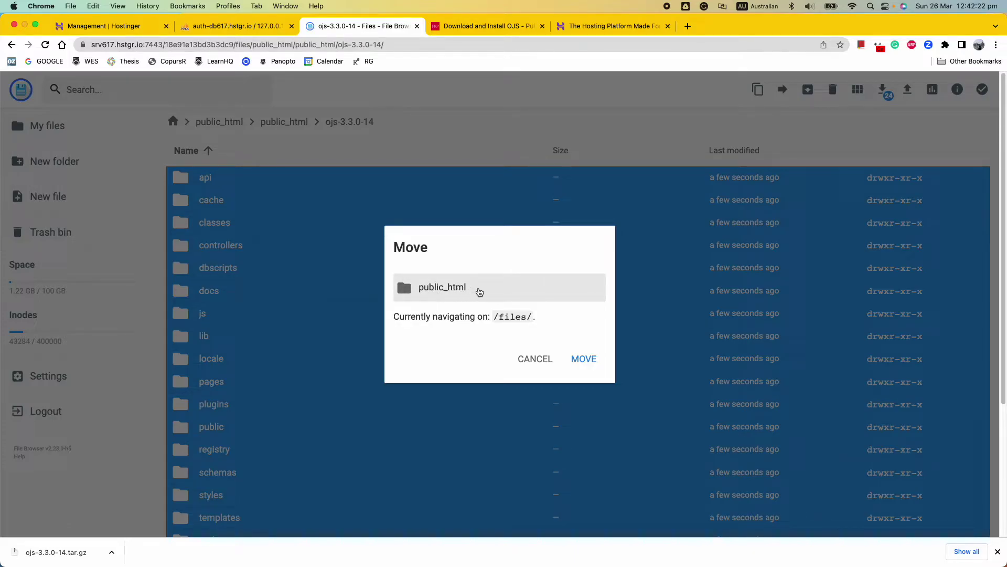
pyautogui.click(458, 293)
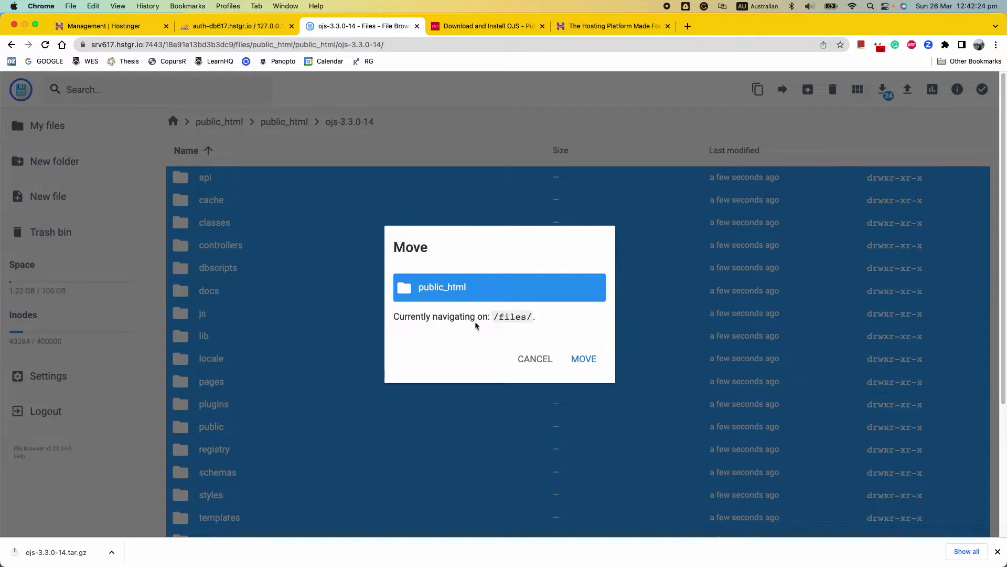
pyautogui.click(583, 359)
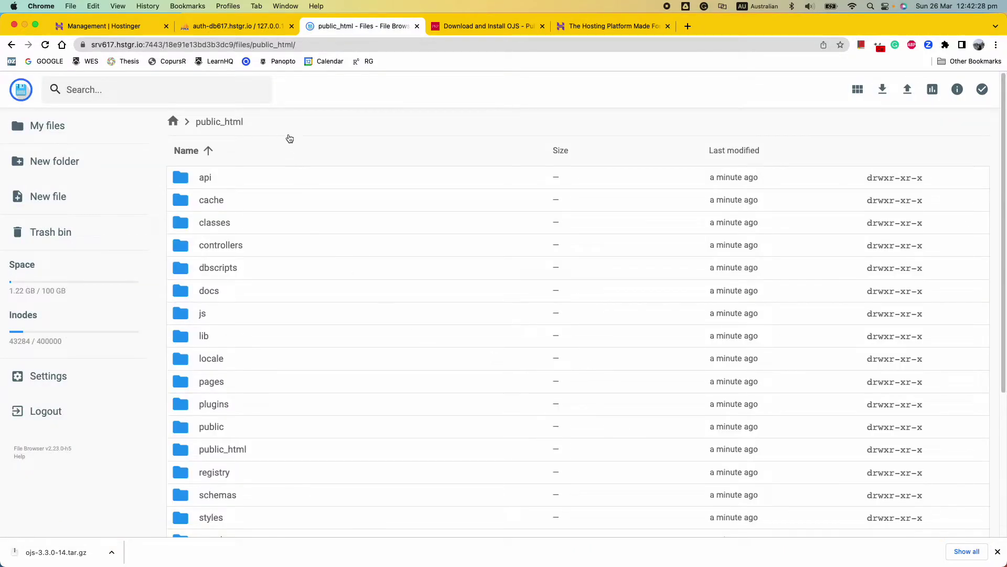
# - Open the top-level public_html and inspect its contents, including the nested public_html folder
pyautogui.click(173, 121)
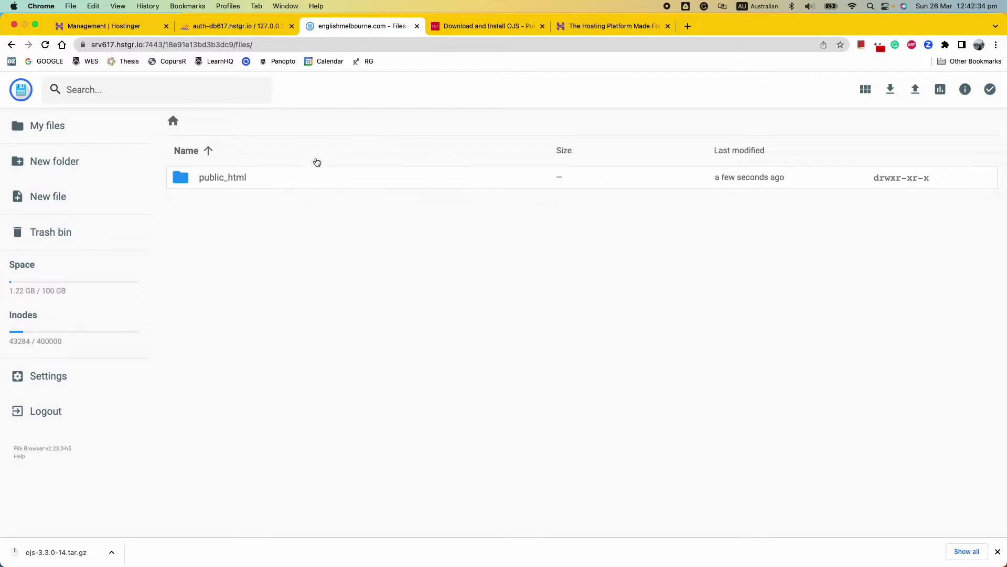
pyautogui.doubleClick(291, 178)
pyautogui.scroll(-5, 389, 288)
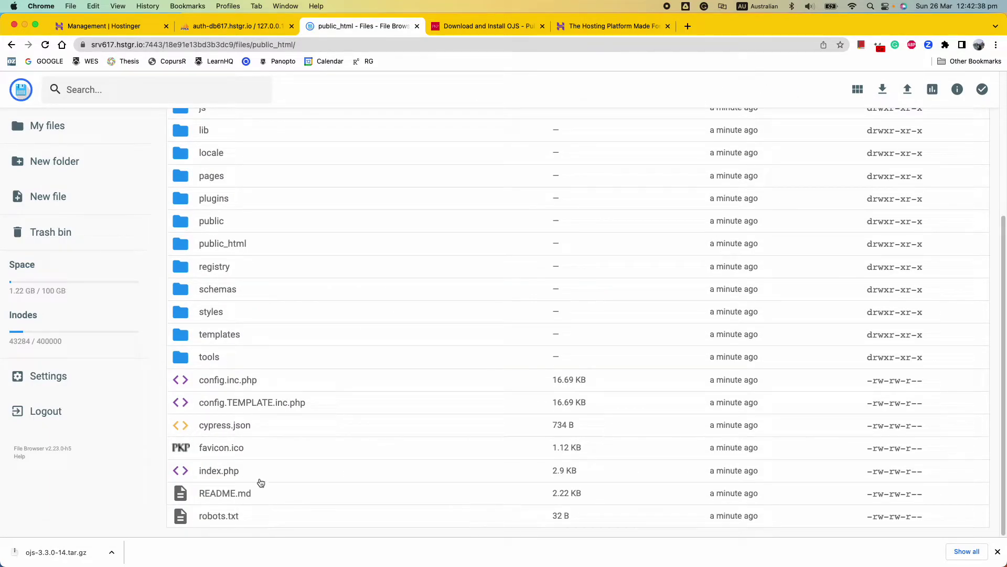
pyautogui.scroll(5, 260, 480)
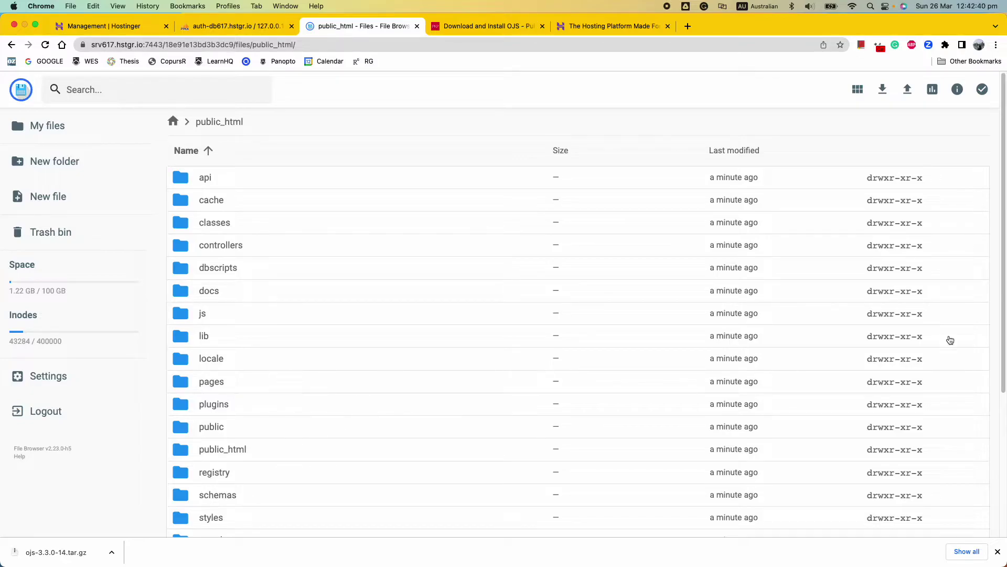
pyautogui.scroll(-5, 305, 283)
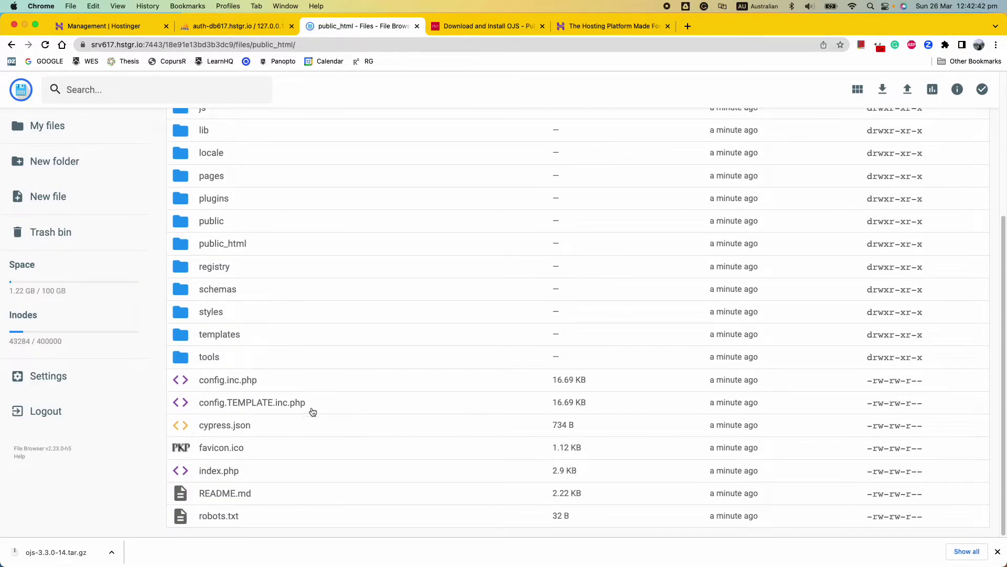
pyautogui.scroll(5, 265, 511)
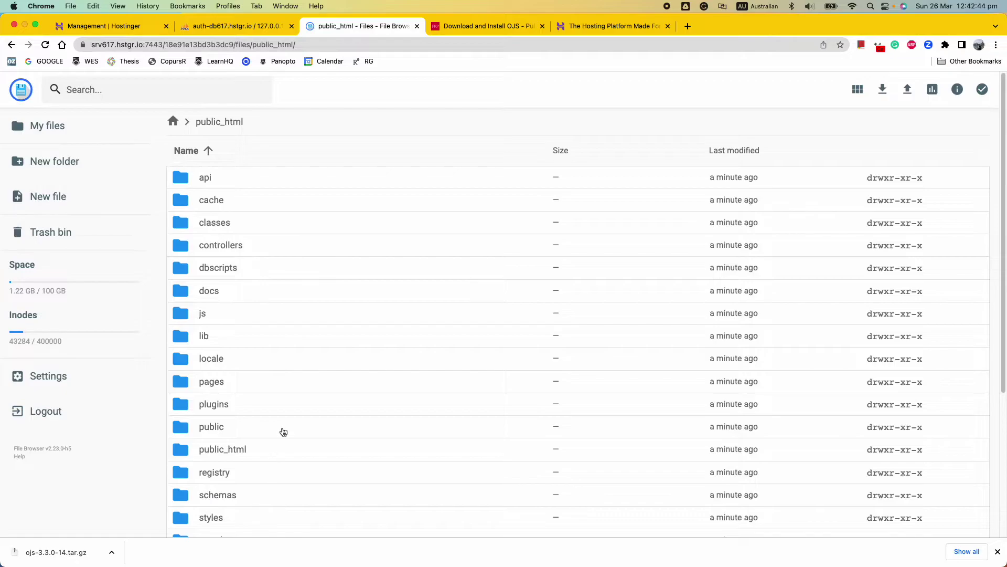
pyautogui.scroll(-5, 283, 430)
pyautogui.scroll(5, 283, 429)
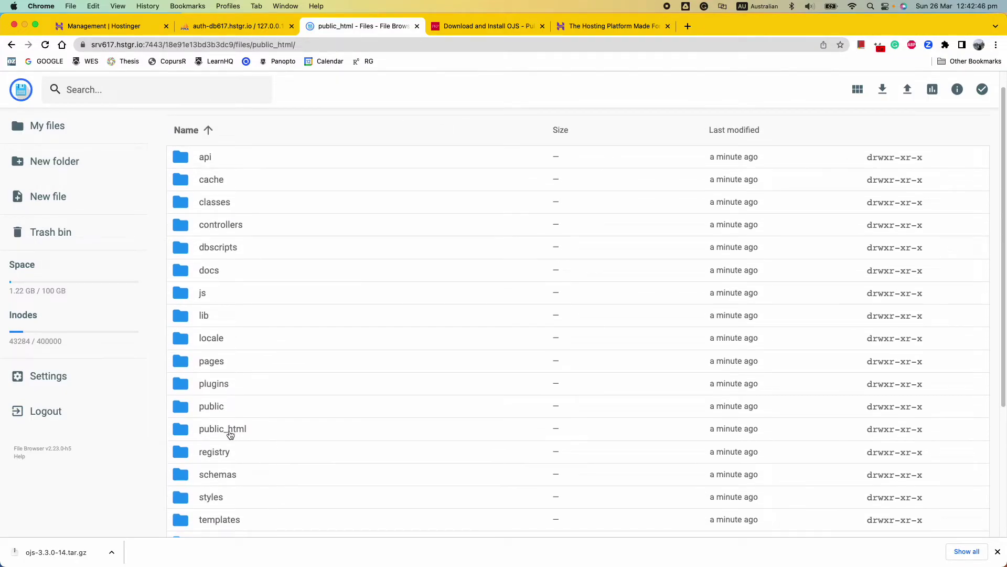
pyautogui.doubleClick(269, 437)
pyautogui.click(225, 126)
# - Permanently delete the nested public_html folder
pyautogui.click(278, 450)
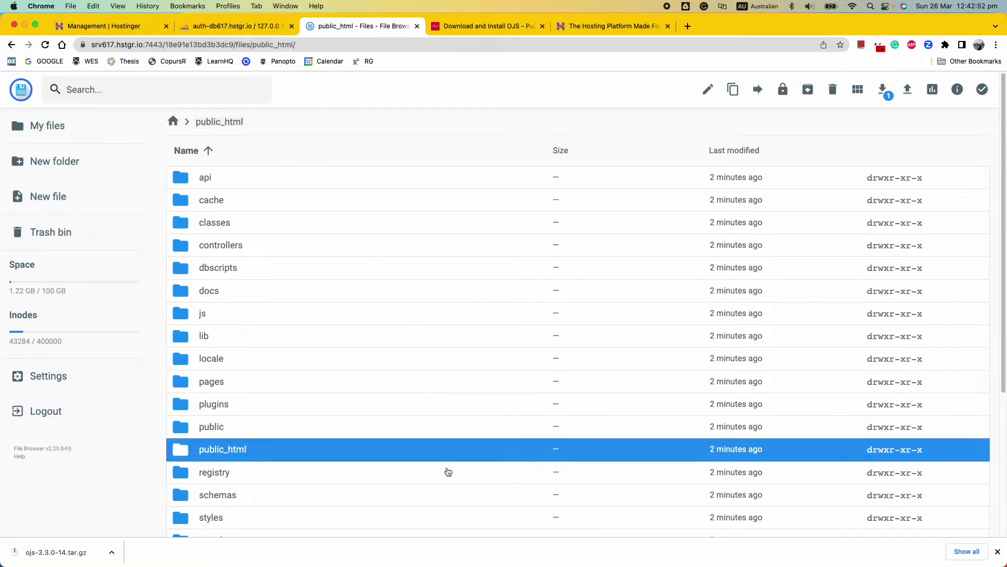
pyautogui.rightClick(274, 456)
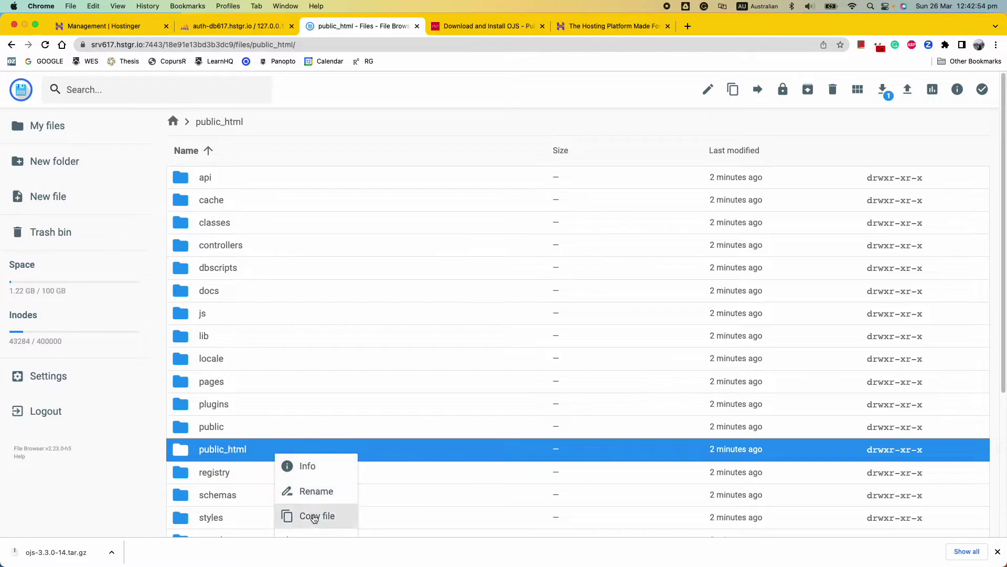
pyautogui.scroll(-5, 304, 512)
pyautogui.click(323, 439)
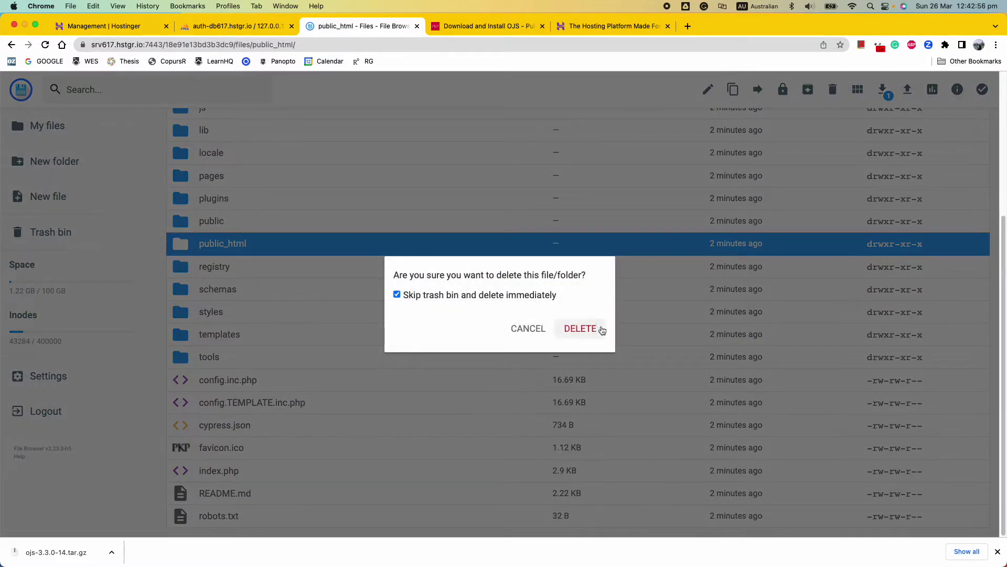
pyautogui.click(599, 330)
pyautogui.scroll(-4, 326, 391)
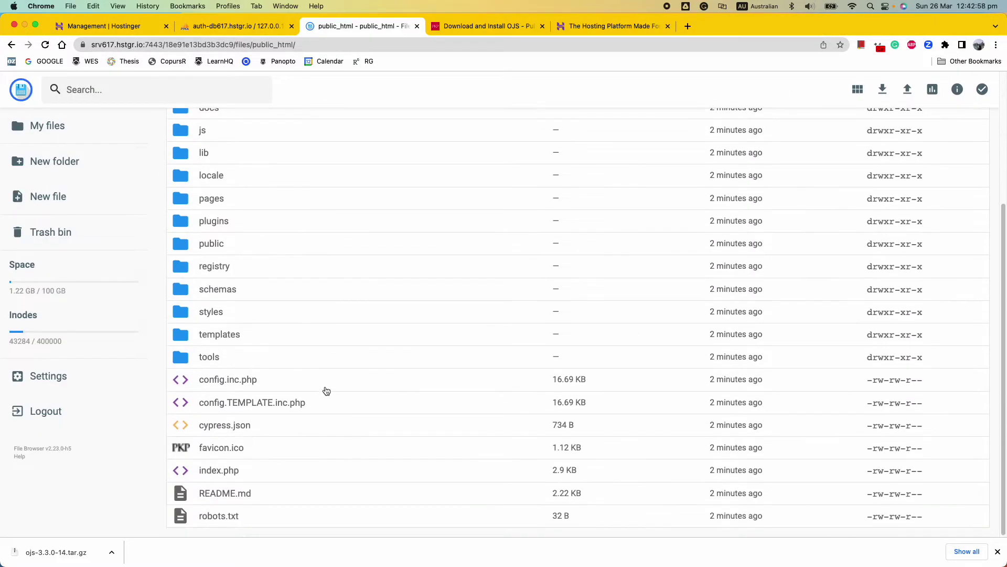
pyautogui.scroll(4, 326, 391)
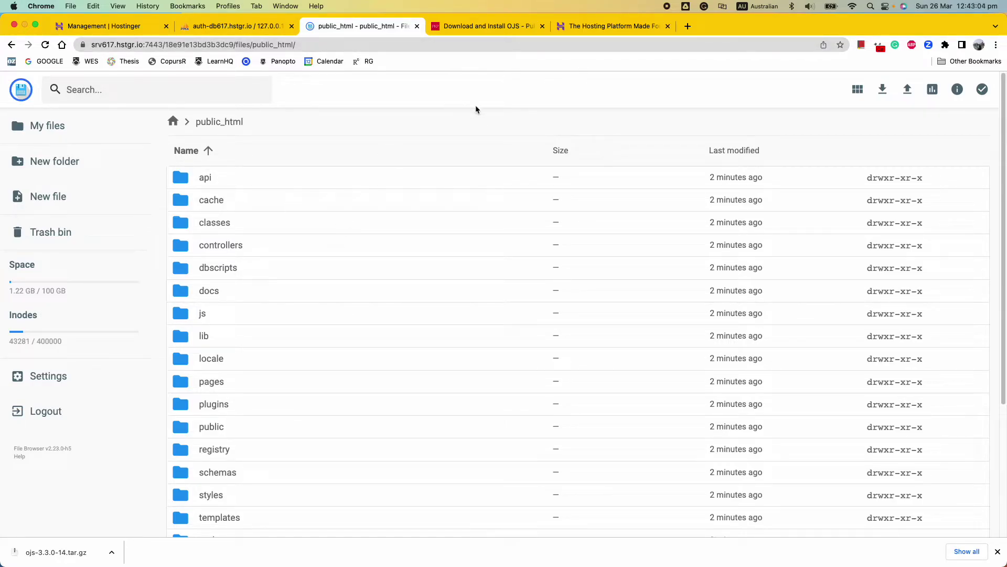
# - Load englishmelbourne.com in the Hostinger homepage tab
pyautogui.click(597, 30)
pyautogui.click(589, 40)
pyautogui.write('english')
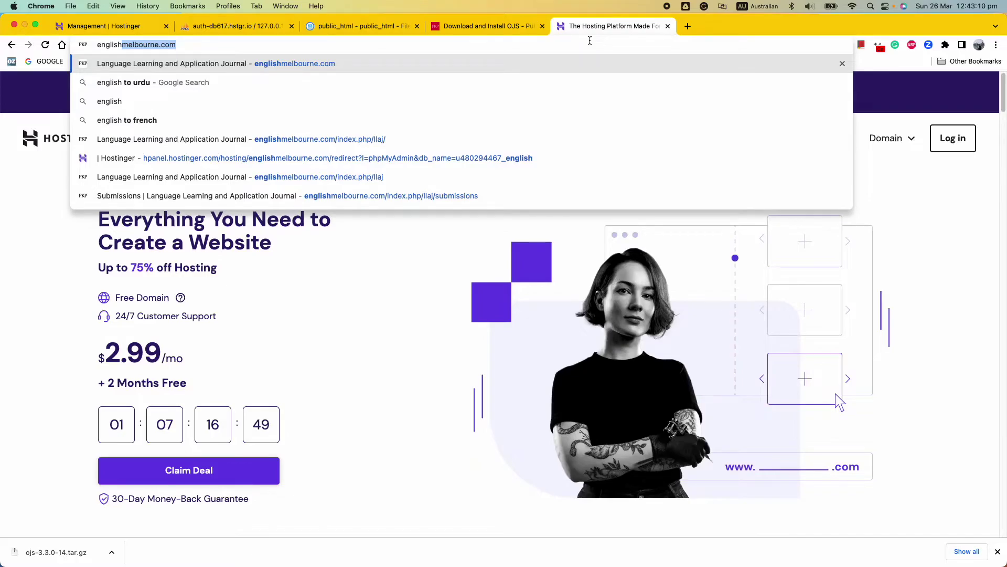
pyautogui.press('Return')
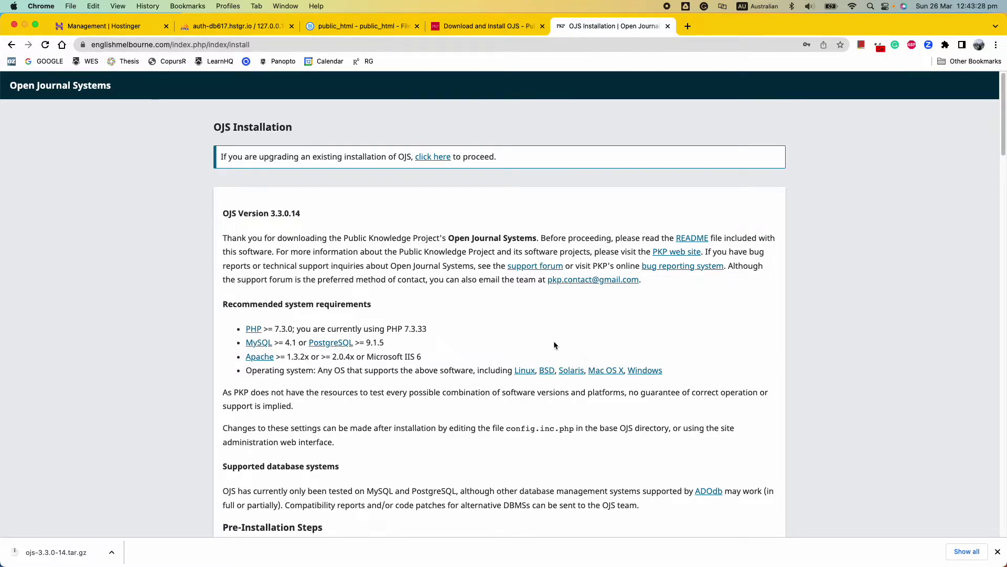
# - Fill the repeated administrator password and the administrator e-mail from saved suggestions
pyautogui.scroll(-3, 474, 362)
pyautogui.scroll(-4, 473, 358)
pyautogui.scroll(-4, 537, 346)
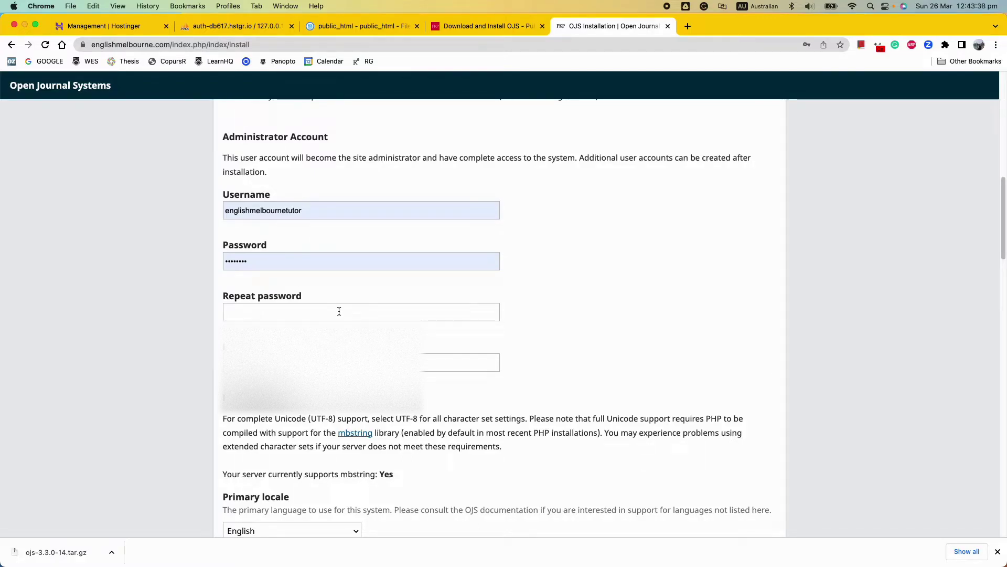
pyautogui.click(339, 311)
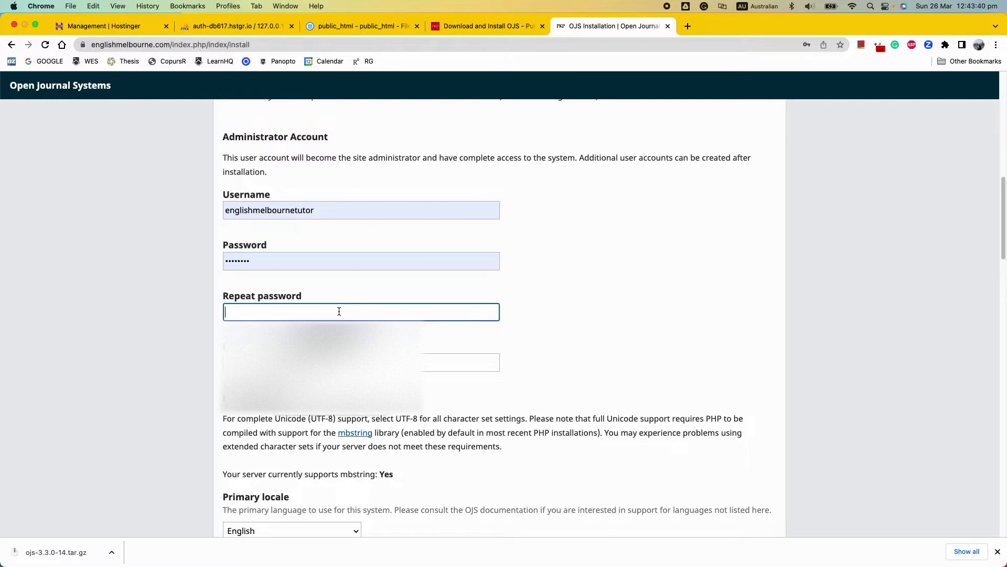
pyautogui.click(341, 341)
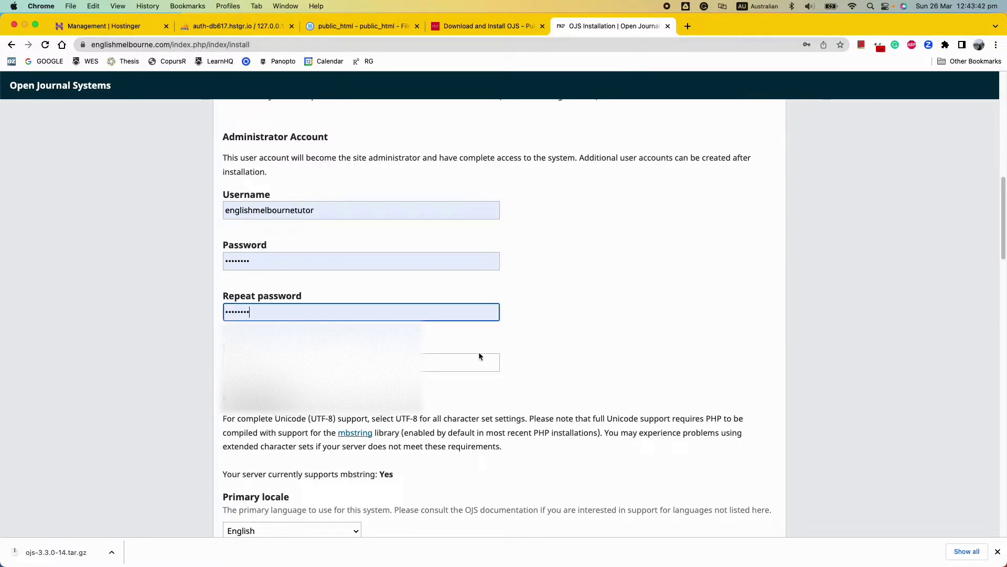
pyautogui.scroll(-2, 479, 354)
pyautogui.click(463, 324)
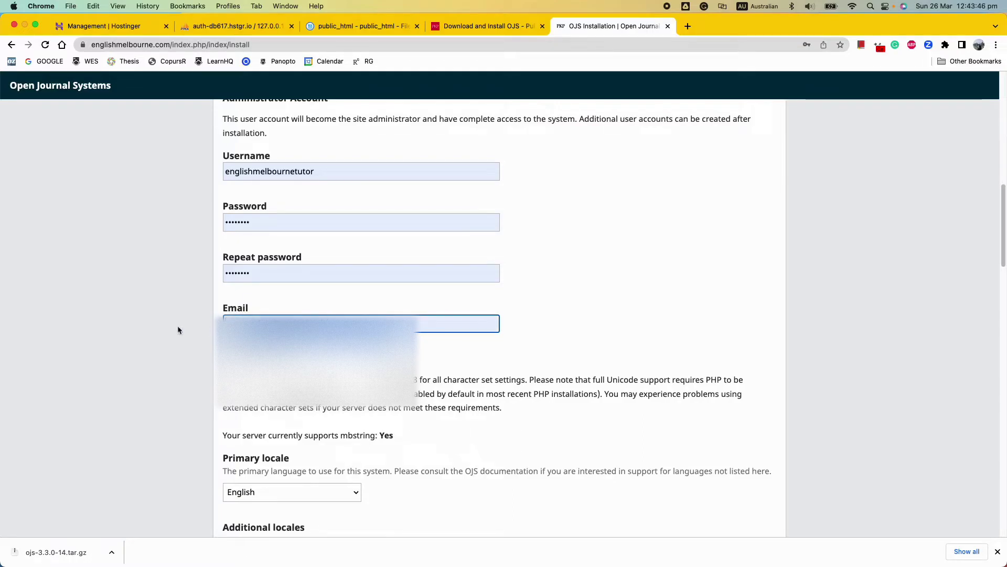
pyautogui.write('engl')
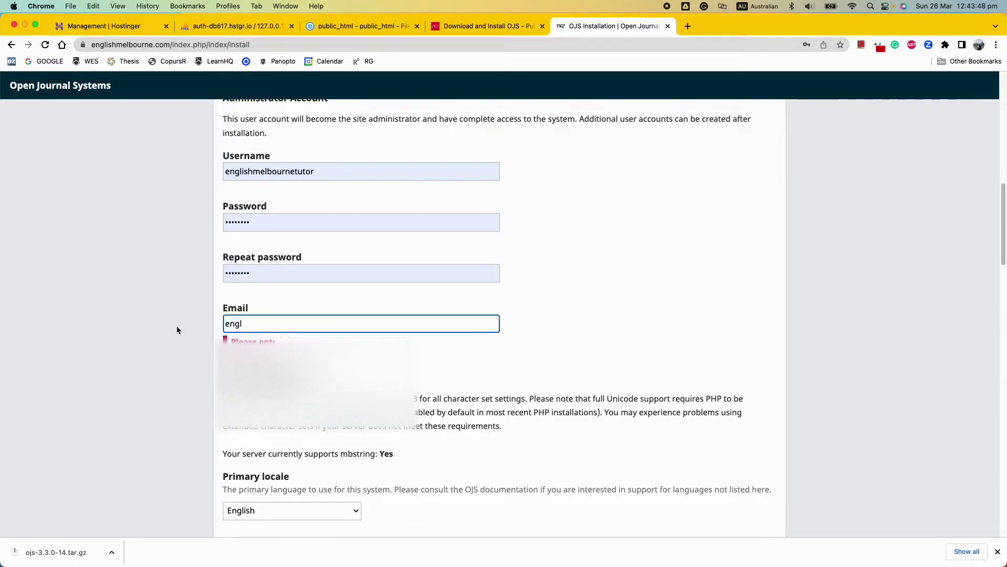
pyautogui.click(306, 347)
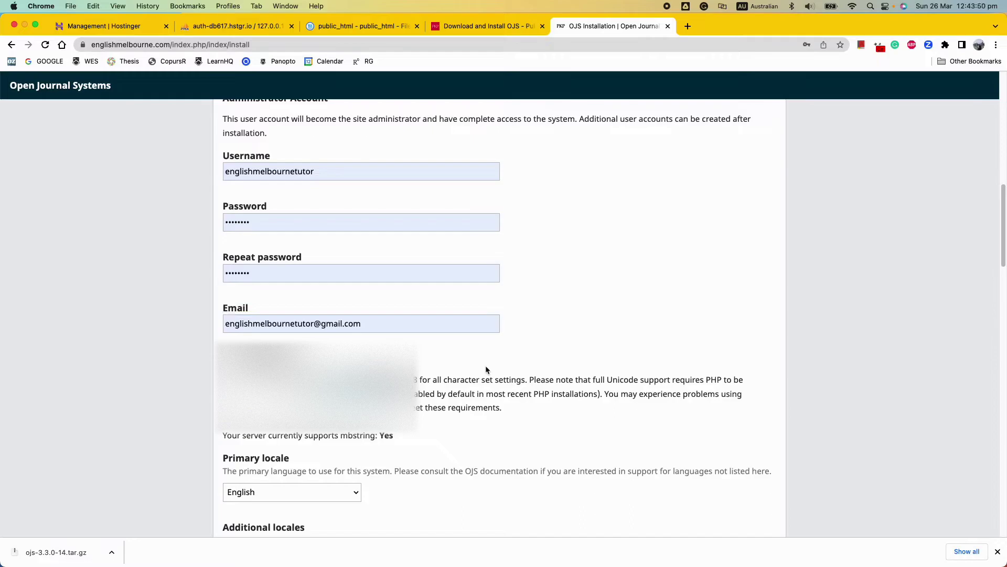
# - Scroll to File Settings and place the cursor after the domain in the uploads directory path
pyautogui.scroll(-1, 486, 365)
pyautogui.scroll(-5, 486, 368)
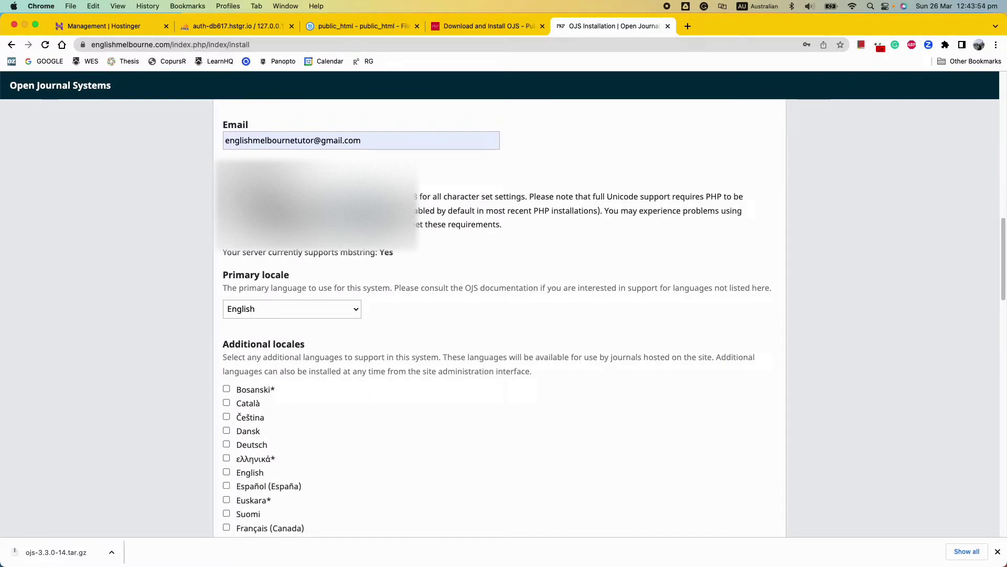
pyautogui.scroll(-4, 292, 253)
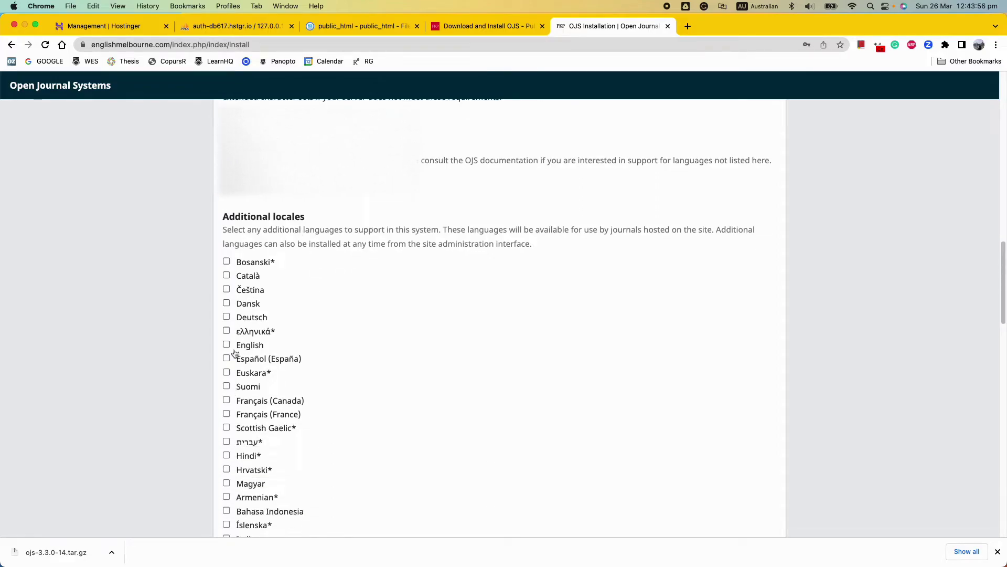
pyautogui.moveTo(305, 216); pyautogui.dragTo(228, 209)
pyautogui.click(398, 282)
pyautogui.scroll(-17, 398, 281)
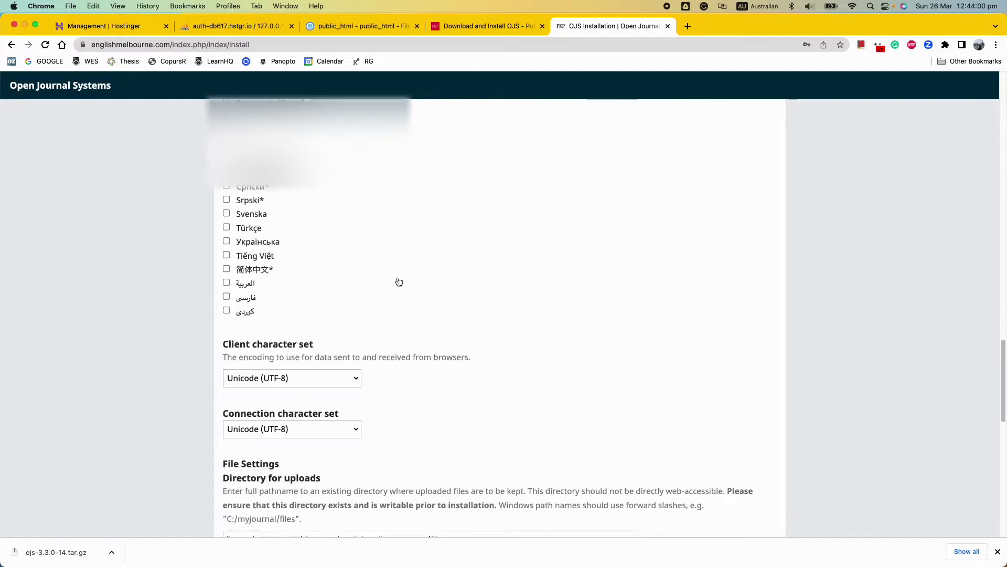
pyautogui.scroll(-5, 425, 271)
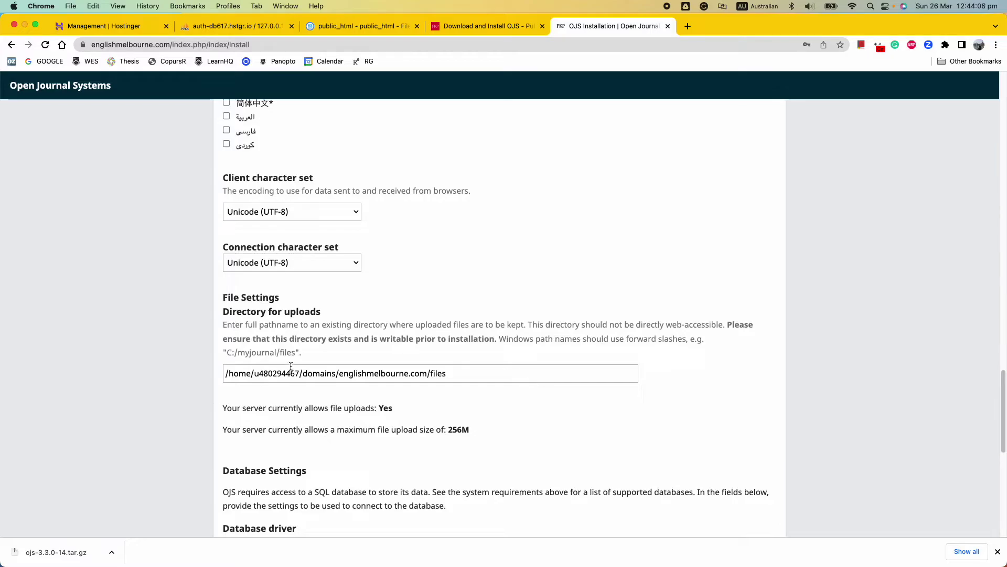
pyautogui.click(430, 376)
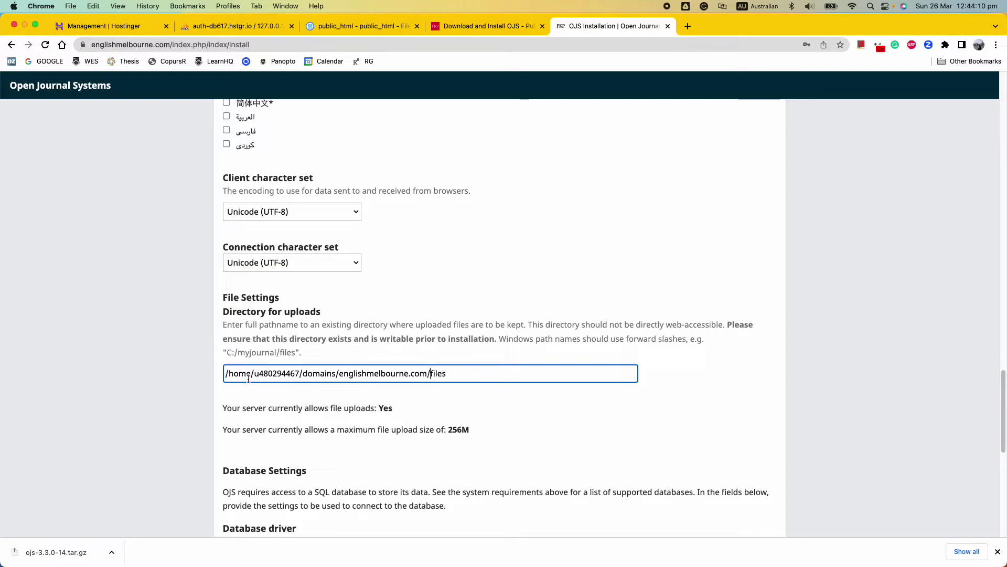
pyautogui.moveTo(227, 373); pyautogui.dragTo(428, 374)
pyautogui.click(429, 374)
pyautogui.keyDown('shift'); pyautogui.click(376, 374); pyautogui.keyUp('shift')
pyautogui.click(468, 374)
# - Create an empty 'files' folder in public_html, then return to the OJS installer
pyautogui.click(362, 26)
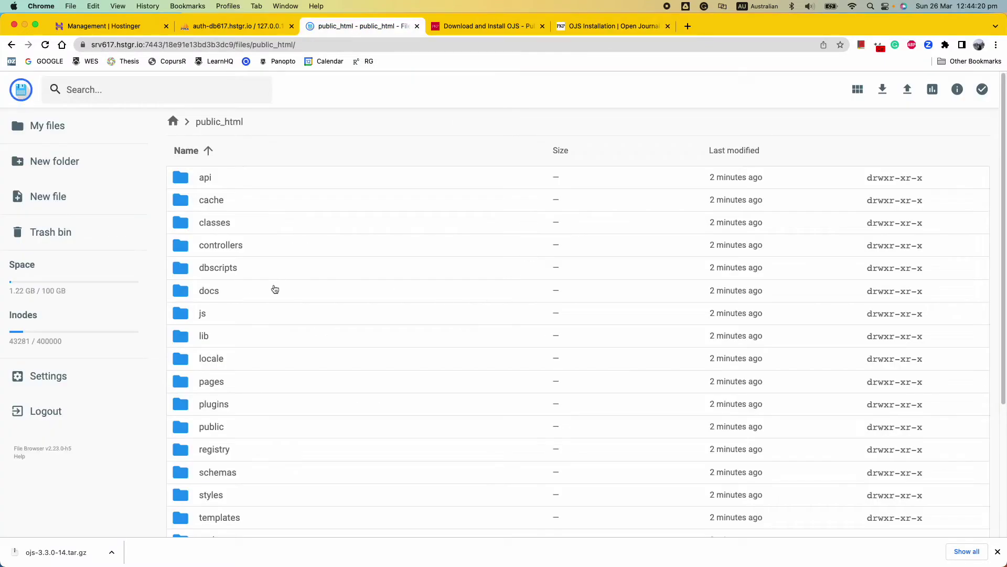
pyautogui.scroll(-5, 234, 362)
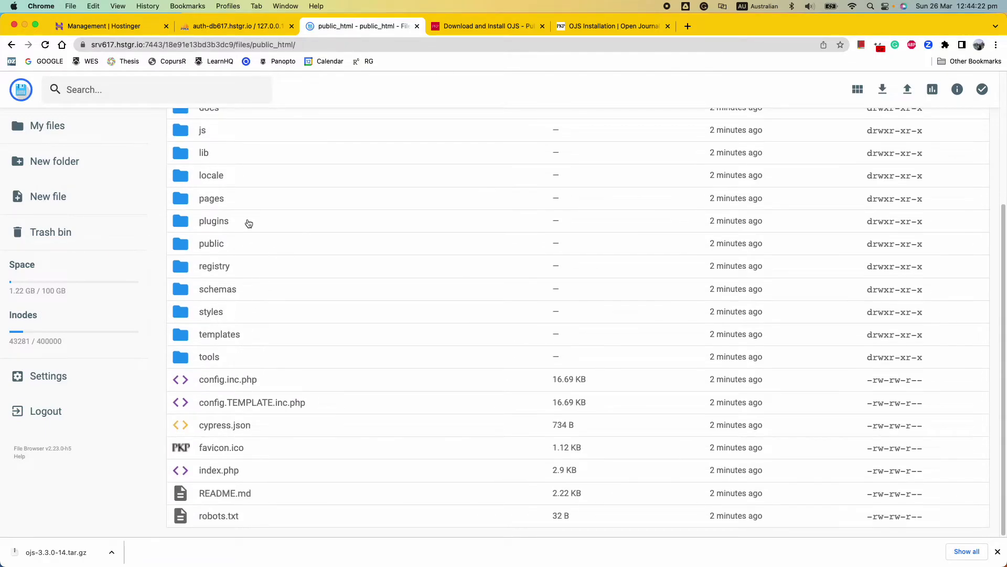
pyautogui.scroll(5, 265, 388)
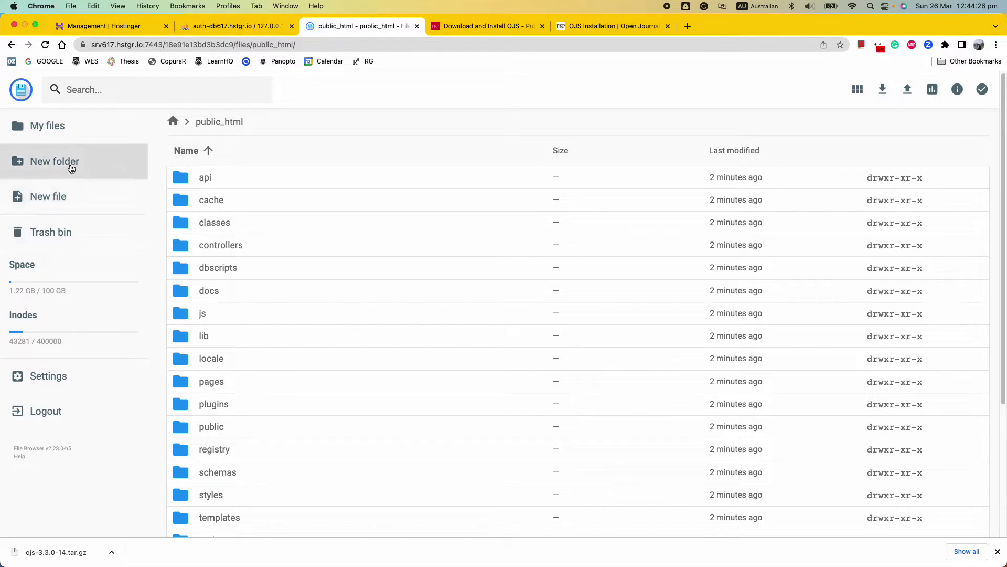
pyautogui.click(73, 161)
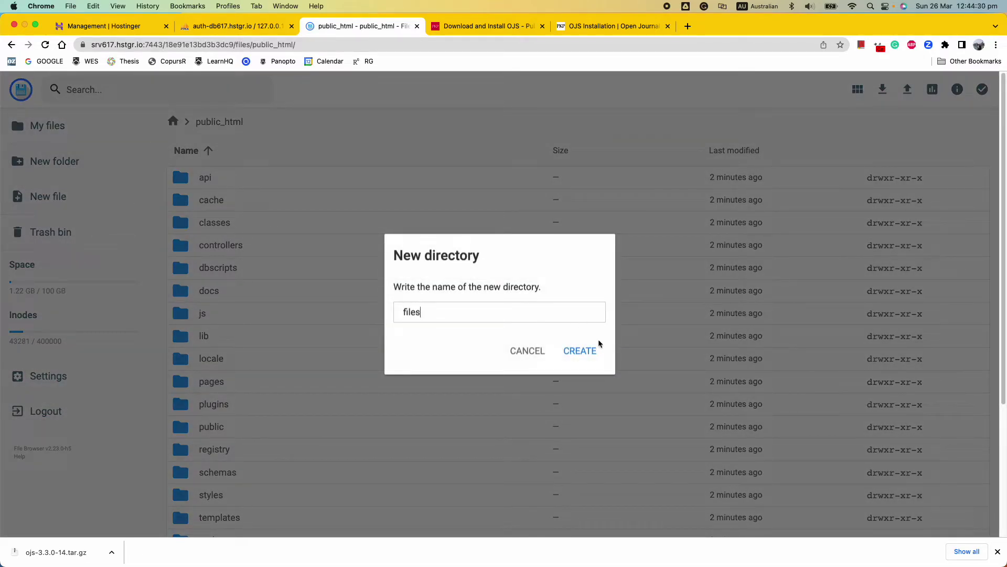
pyautogui.click(582, 349)
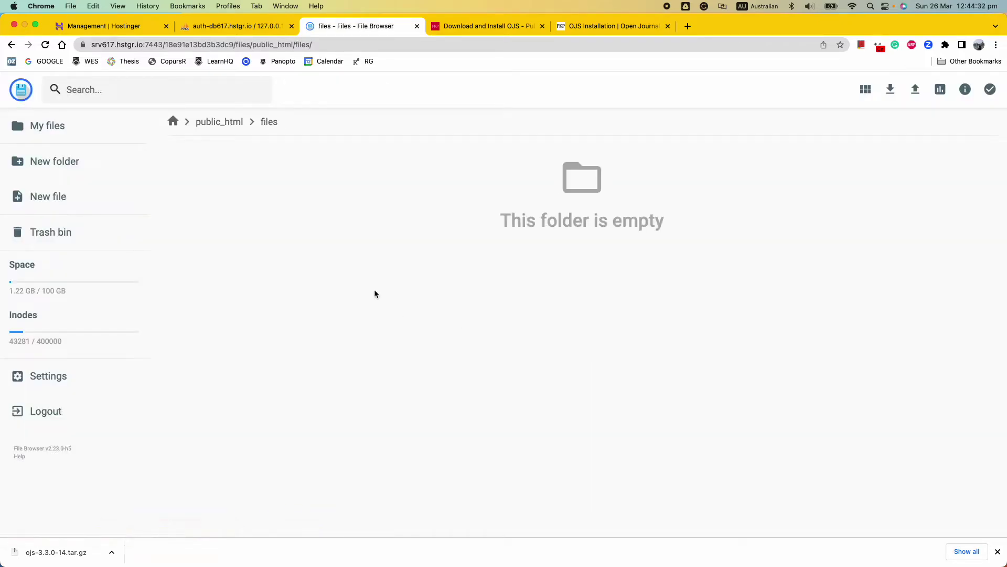
pyautogui.click(219, 121)
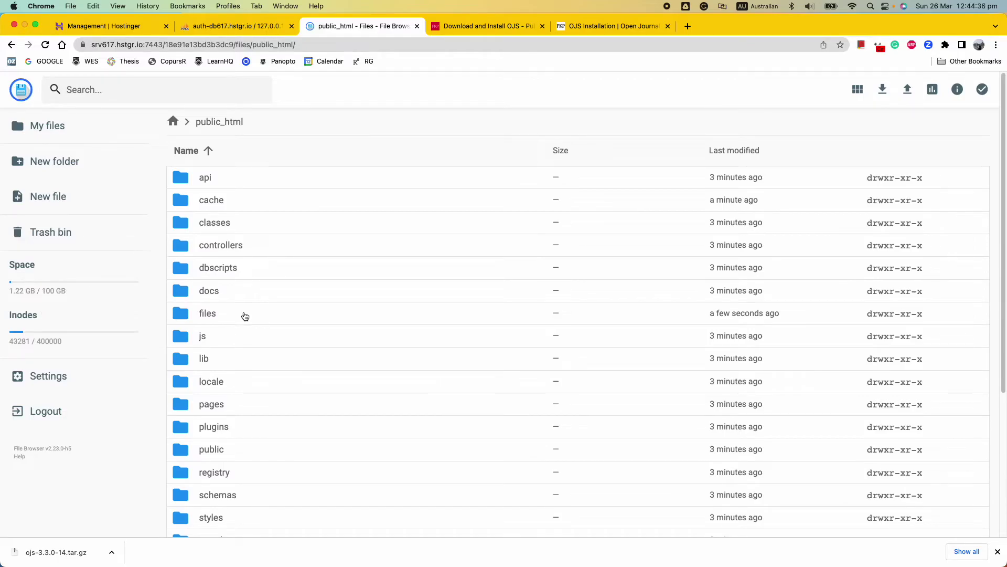
pyautogui.click(625, 29)
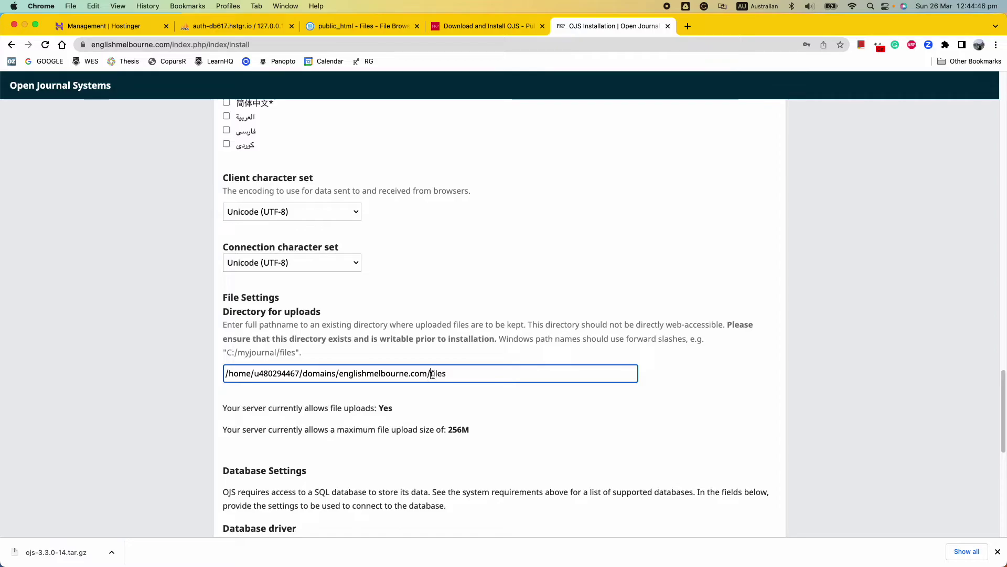
# - Insert public_html into the uploads directory path so it ends in public_html/files
pyautogui.write('public_html/')
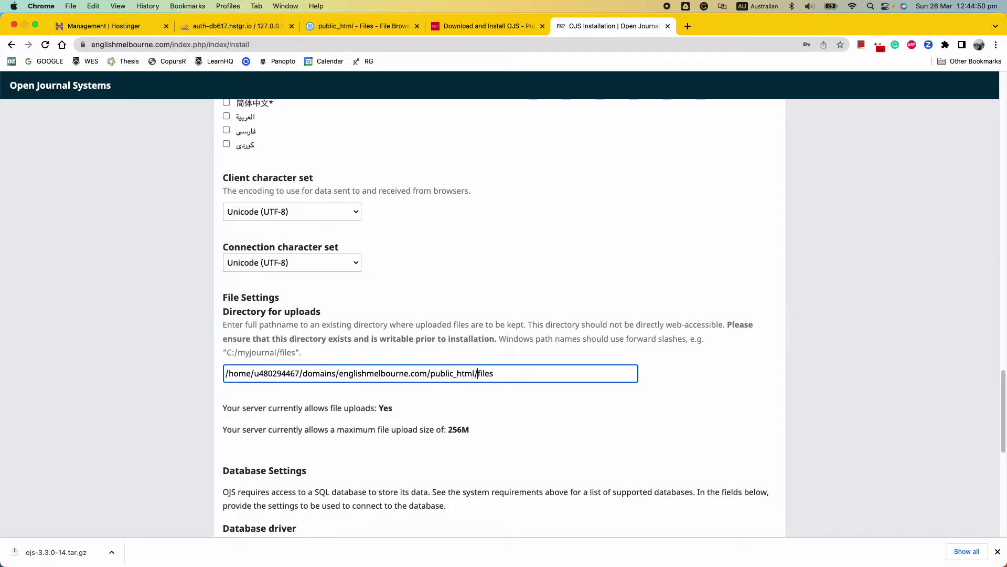
pyautogui.doubleClick(457, 375)
pyautogui.doubleClick(488, 374)
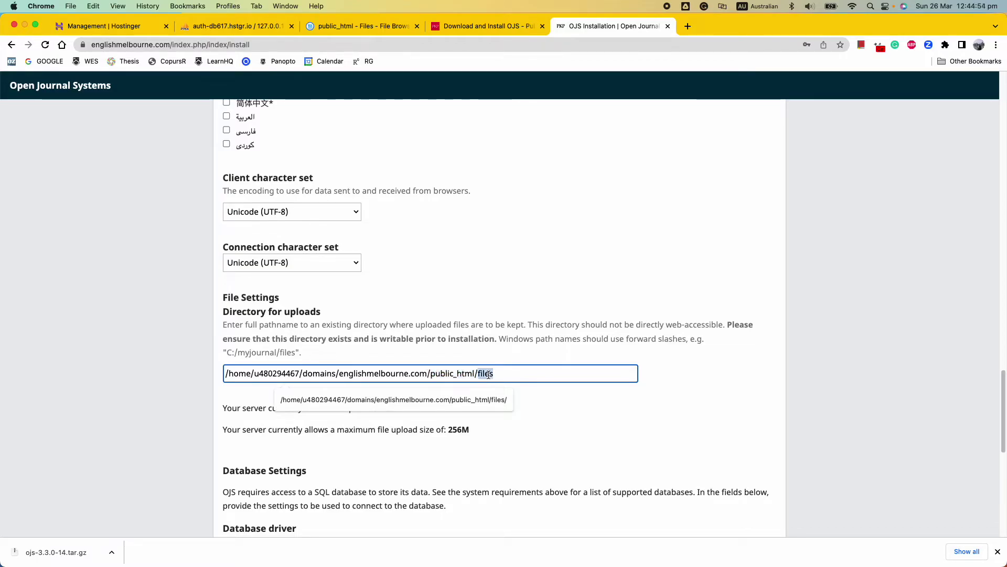
pyautogui.click(735, 379)
# - Check the database username, password and name fields under Database Settings
pyautogui.scroll(-3, 560, 399)
pyautogui.scroll(-3, 524, 398)
pyautogui.click(384, 396)
pyautogui.scroll(-1, 623, 380)
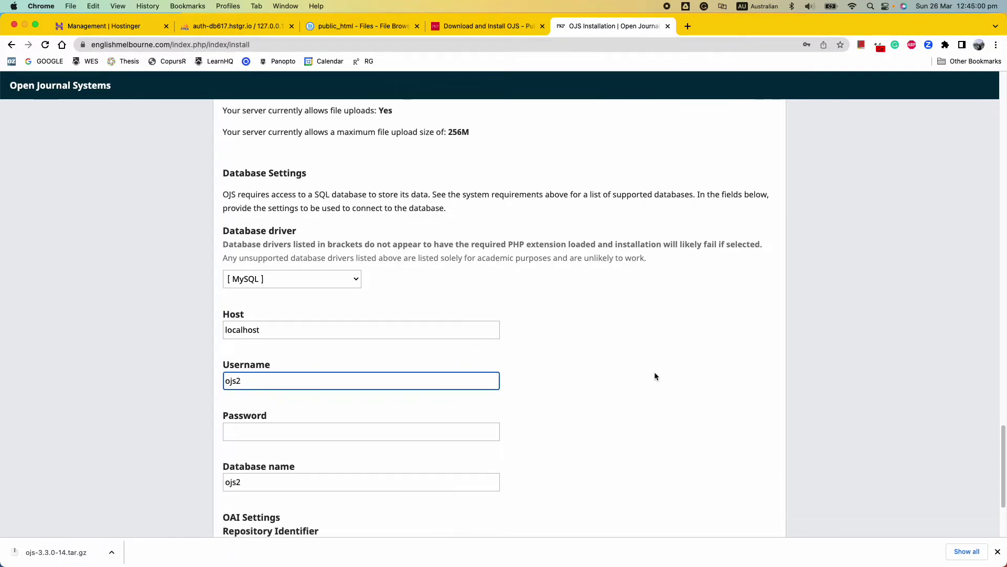
pyautogui.scroll(-1, 643, 374)
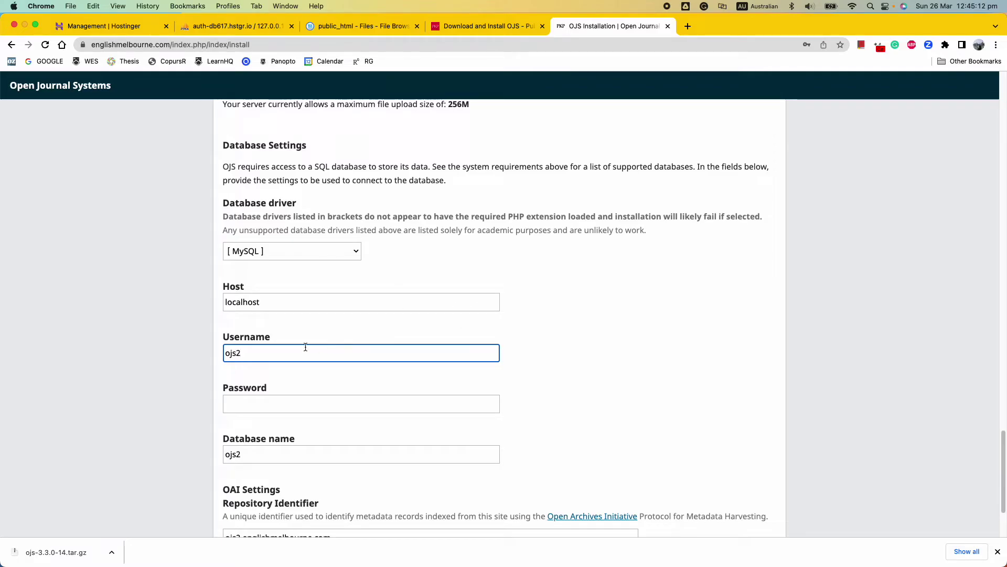
pyautogui.doubleClick(225, 353)
pyautogui.click(274, 356)
pyautogui.moveTo(237, 353); pyautogui.dragTo(220, 356)
pyautogui.moveTo(317, 358); pyautogui.dragTo(218, 353)
pyautogui.click(284, 403)
pyautogui.click(597, 390)
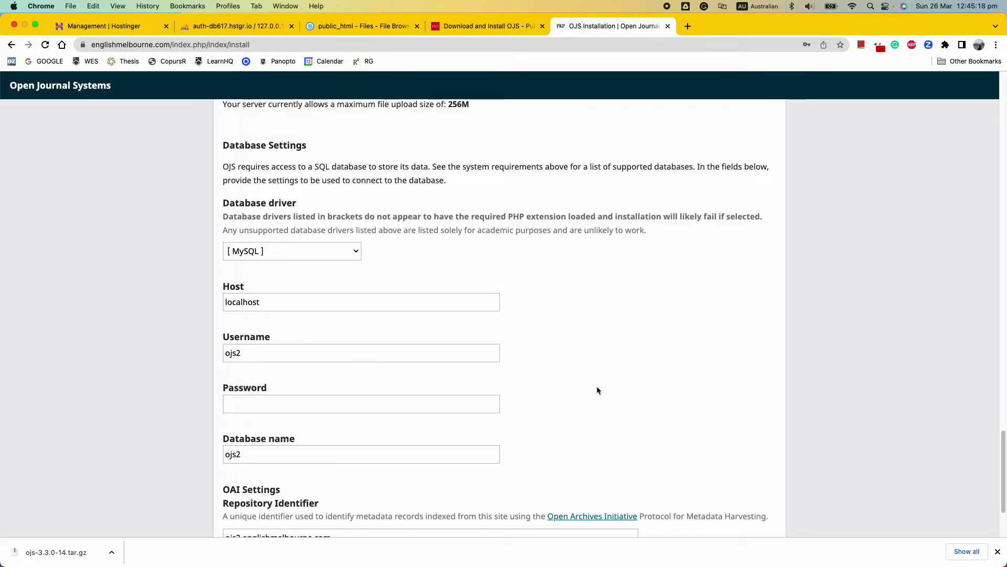
pyautogui.scroll(-3, 301, 406)
pyautogui.moveTo(273, 394); pyautogui.dragTo(209, 394)
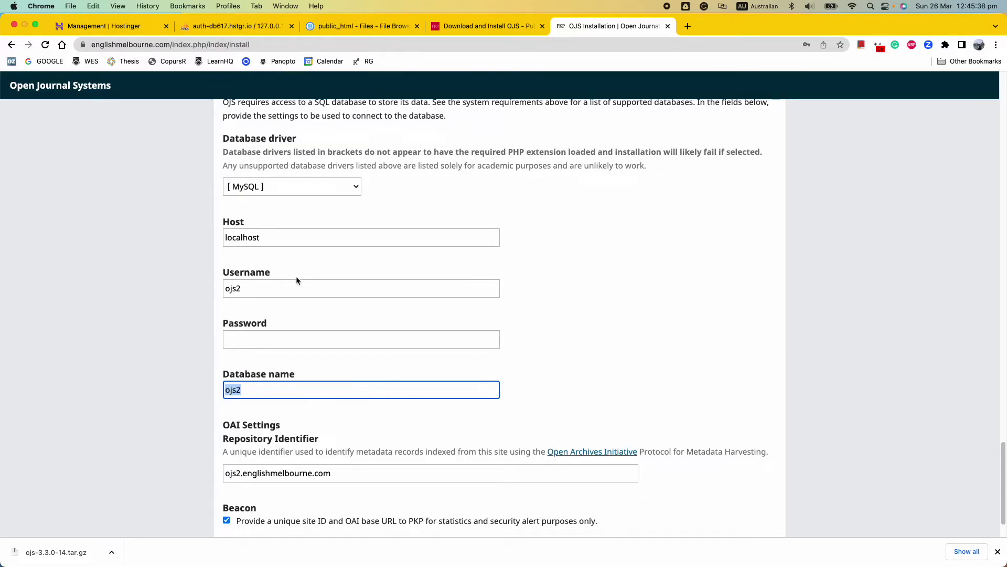
pyautogui.click(276, 289)
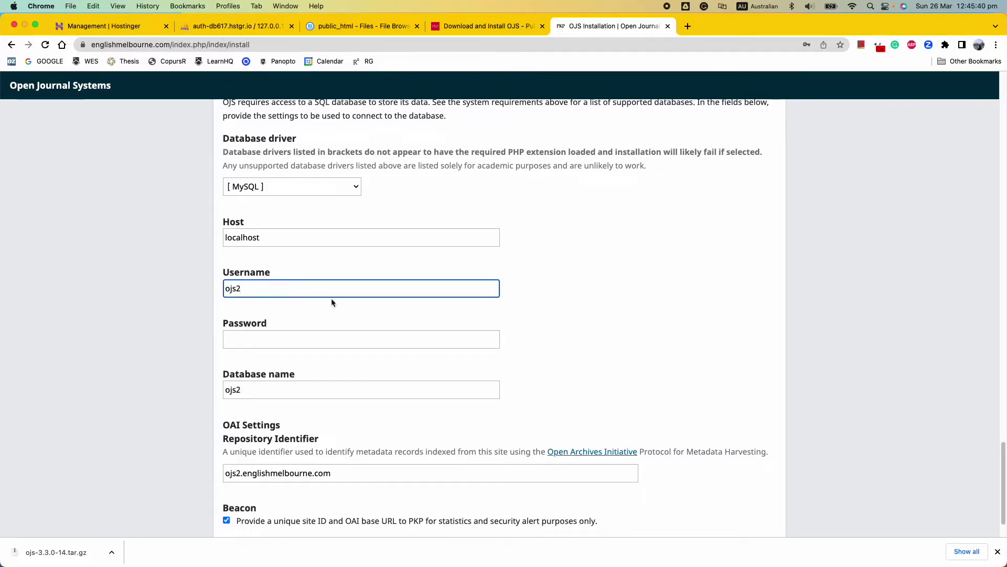
pyautogui.click(265, 390)
pyautogui.click(301, 403)
pyautogui.doubleClick(281, 389)
pyautogui.click(310, 401)
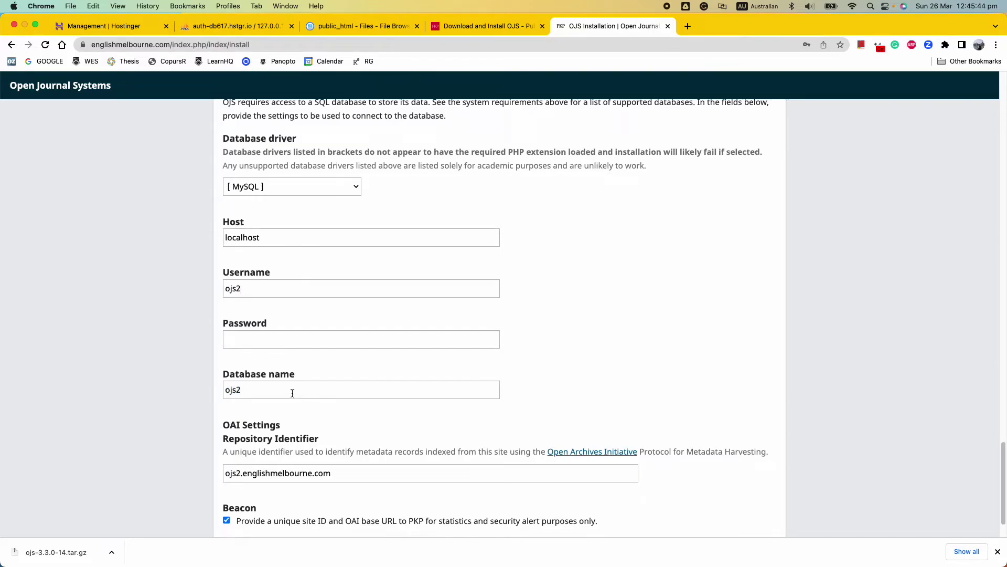
pyautogui.click(328, 286)
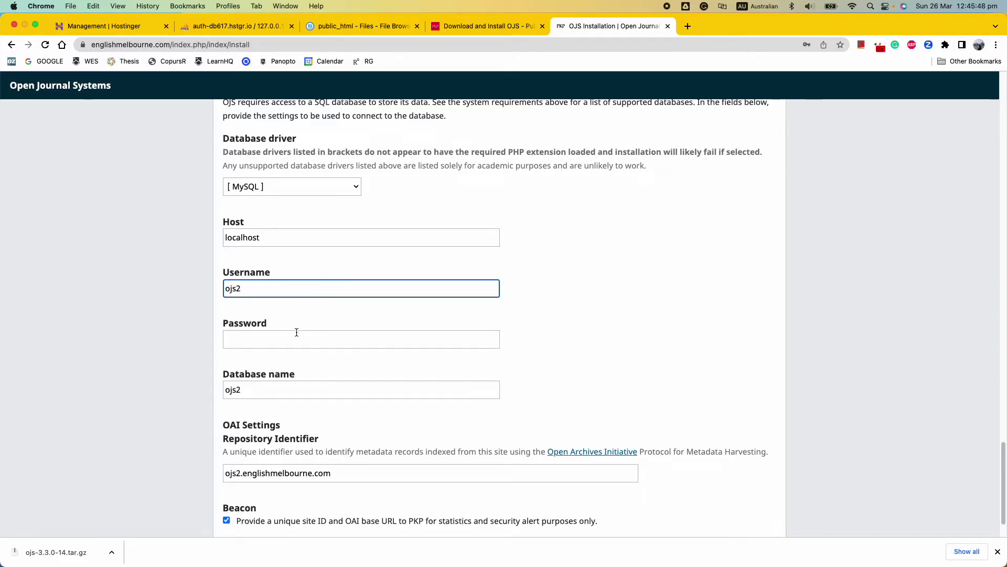
pyautogui.moveTo(244, 272); pyautogui.dragTo(497, 393)
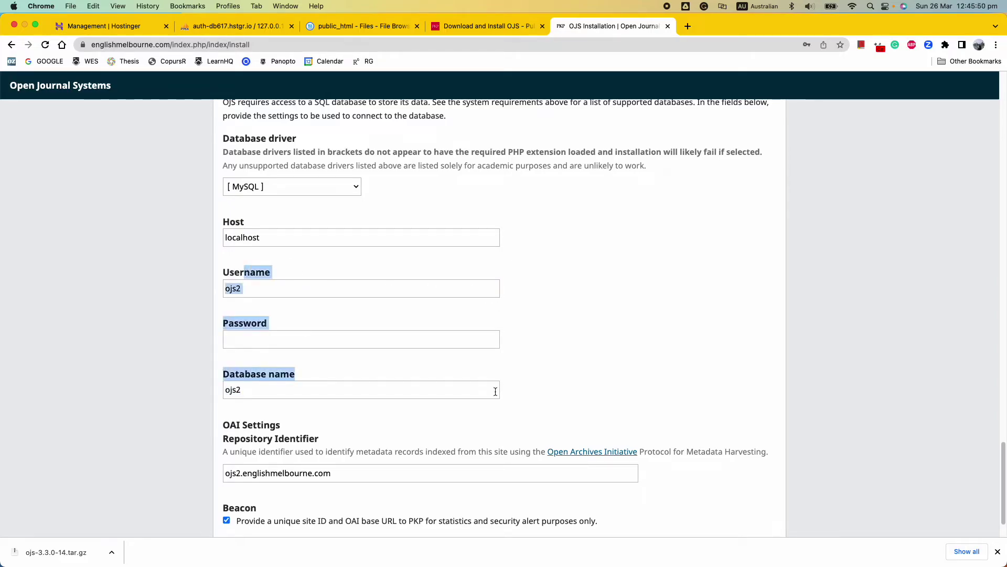
pyautogui.click(454, 394)
pyautogui.press('BackSpace')
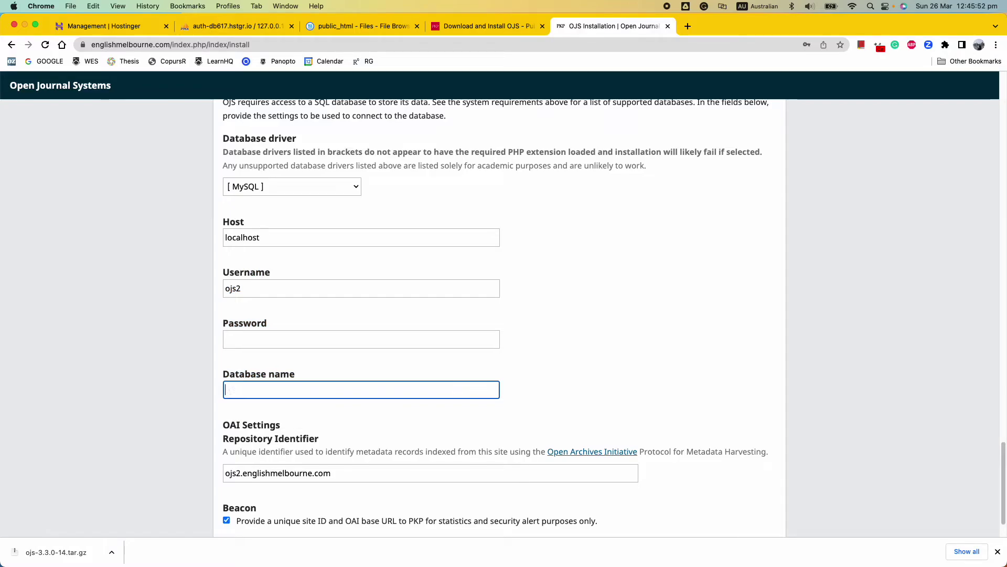
pyautogui.click(320, 288)
pyautogui.press('BackSpace')
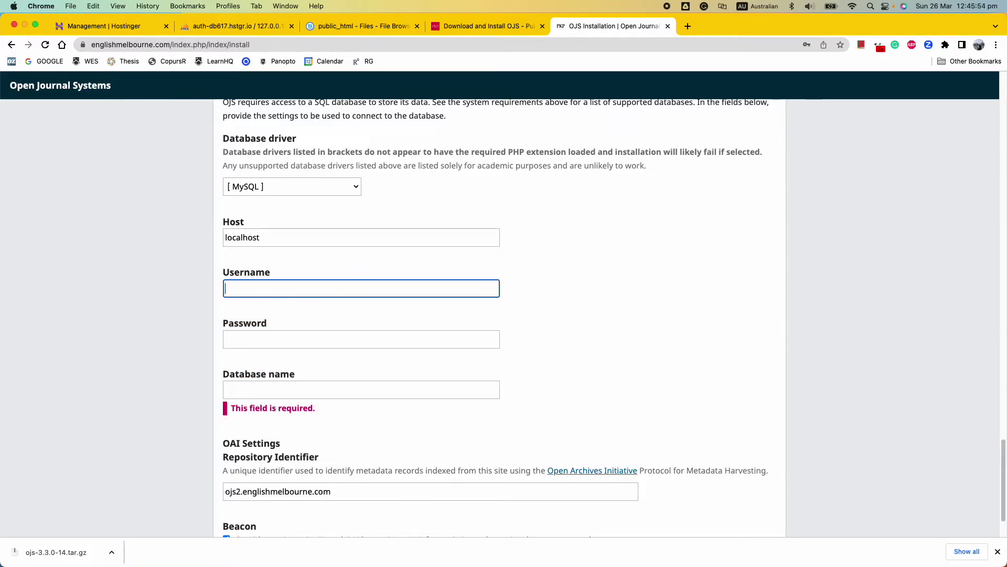
pyautogui.click(644, 302)
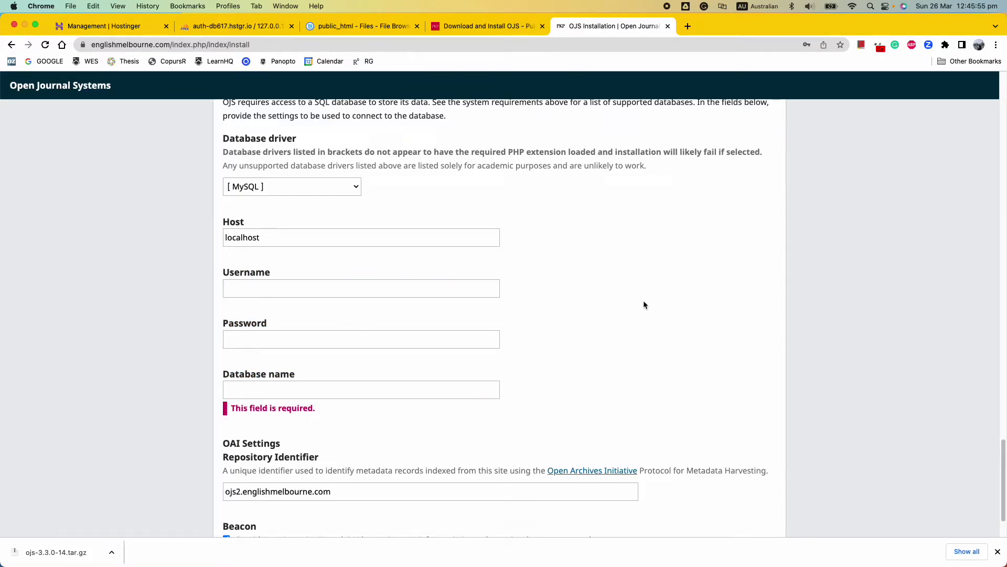
pyautogui.click(296, 238)
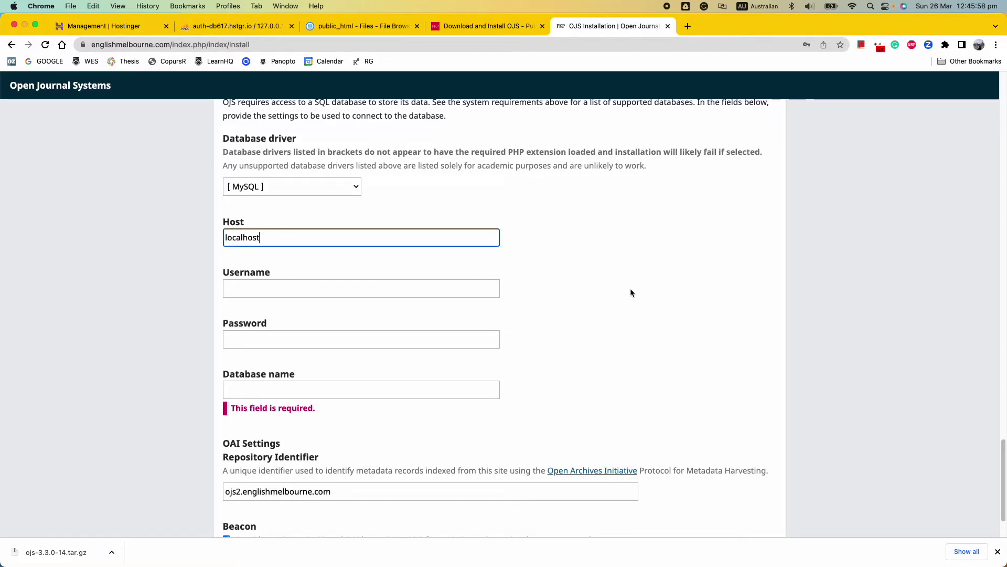
pyautogui.click(454, 287)
pyautogui.click(425, 339)
pyautogui.click(412, 386)
pyautogui.click(648, 382)
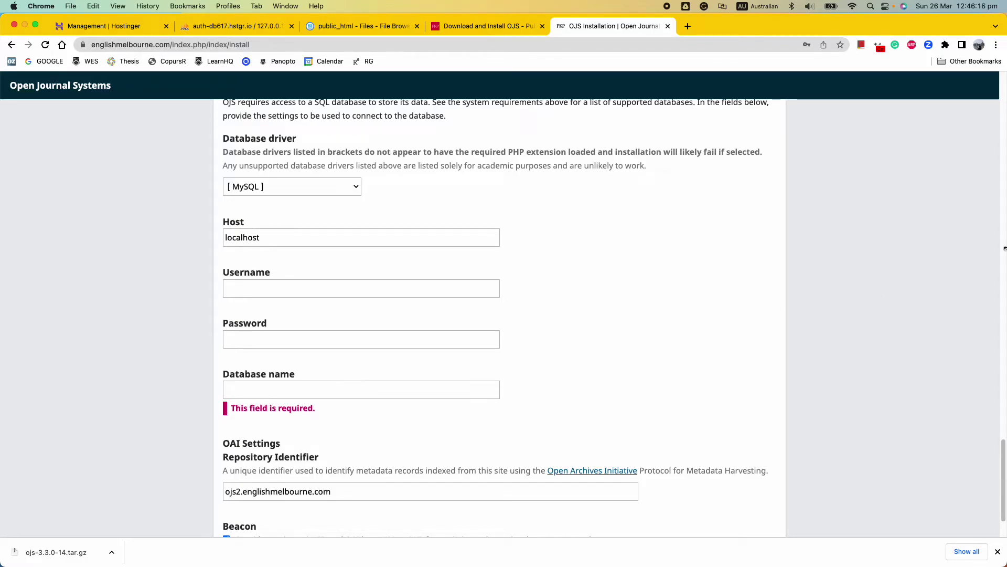
pyautogui.click(236, 27)
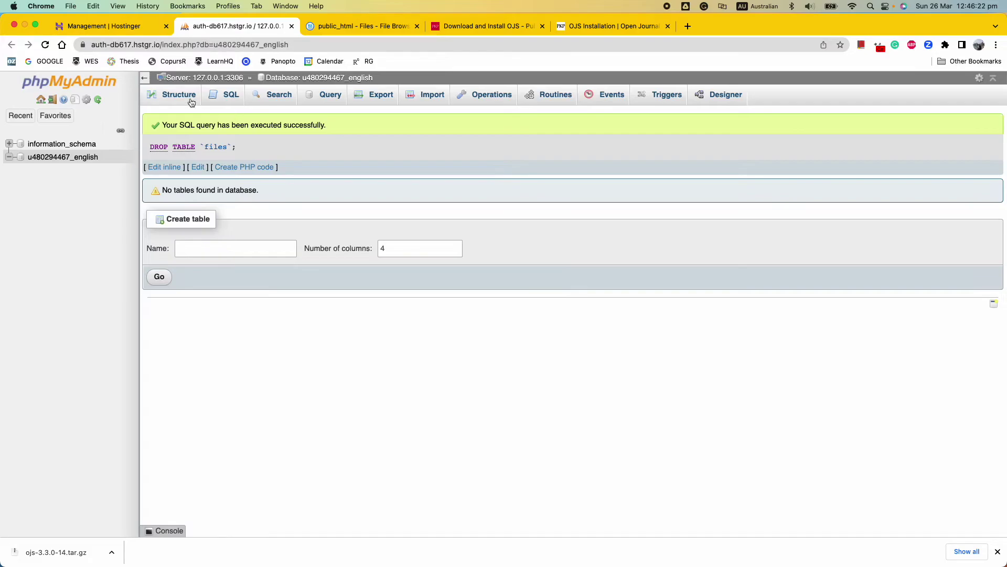
pyautogui.click(46, 44)
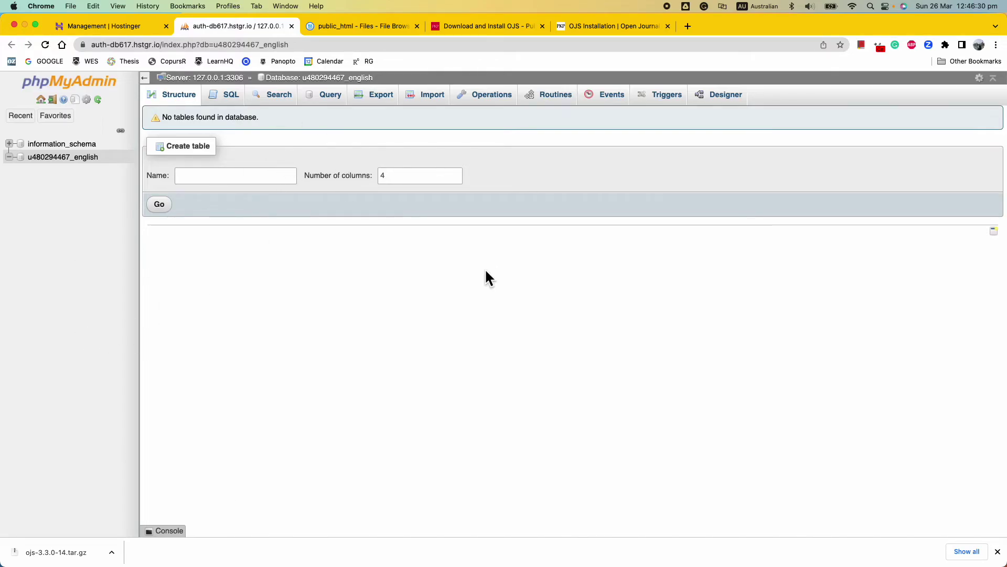
# - Replace the ojs2. repository identifier prefix with ojs1., giving ojs1.englishmelbourne.com
pyautogui.click(596, 33)
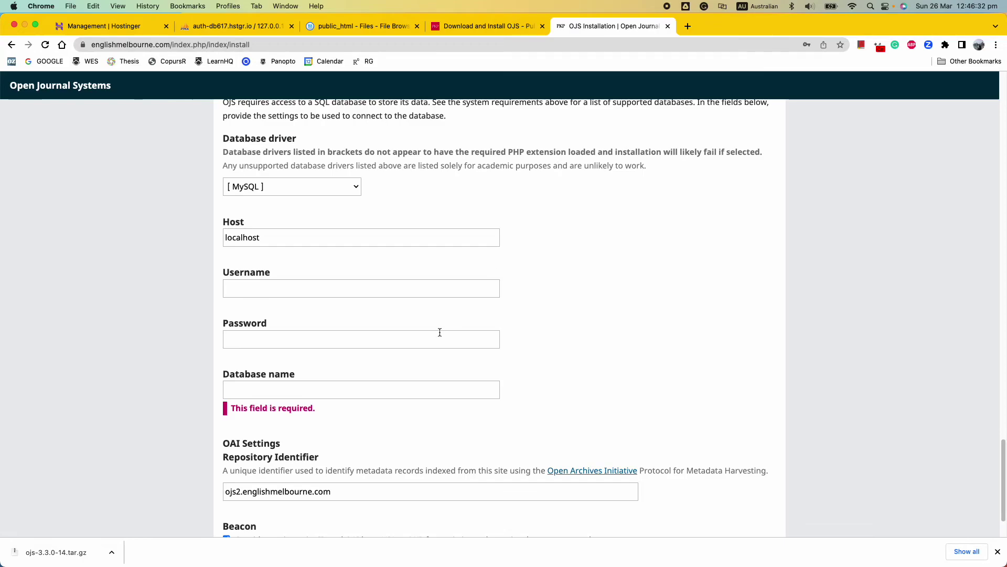
pyautogui.scroll(-1, 458, 324)
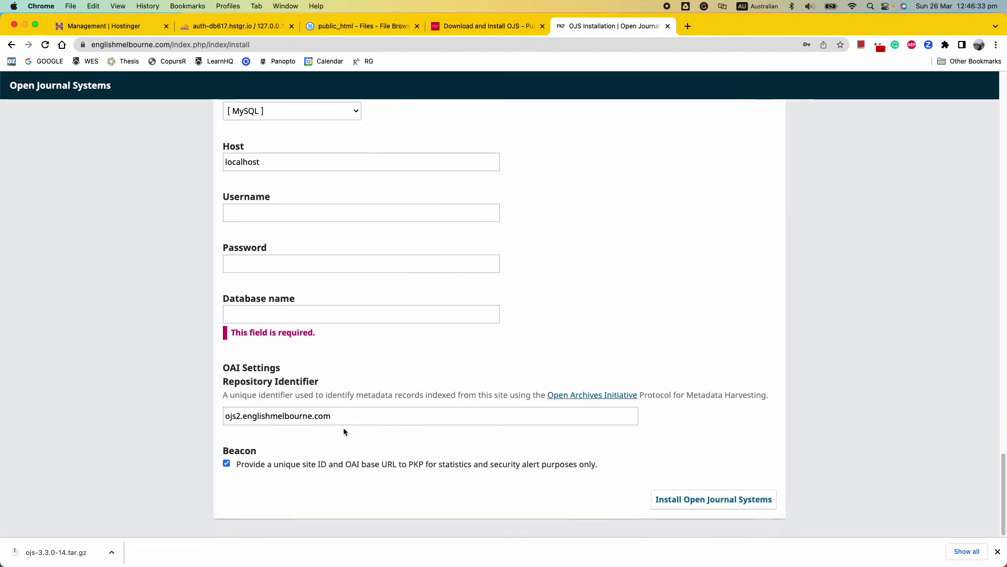
pyautogui.doubleClick(239, 416)
pyautogui.click(240, 416)
pyautogui.press('BackSpace')
pyautogui.write('3')
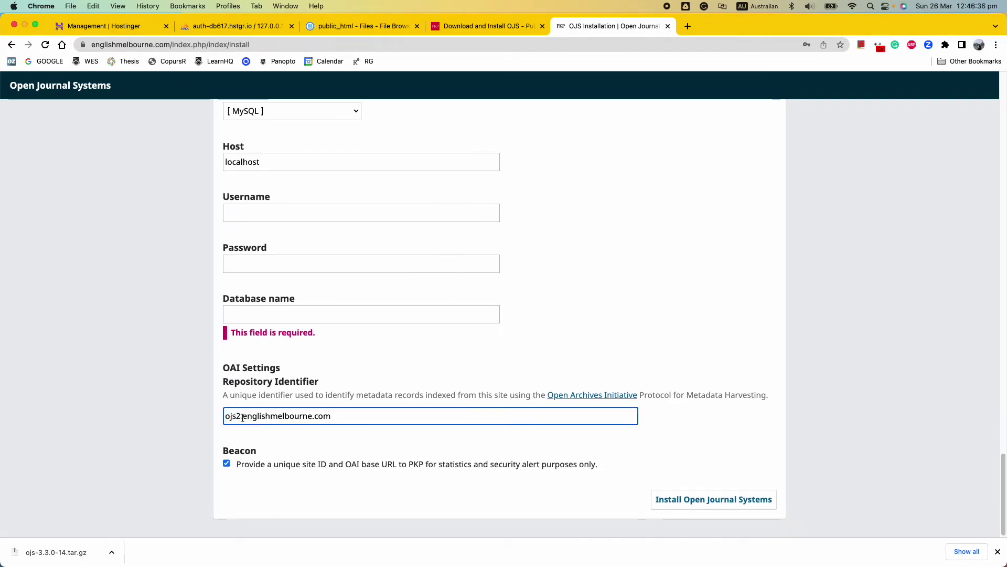
pyautogui.doubleClick(238, 415)
pyautogui.click(238, 416)
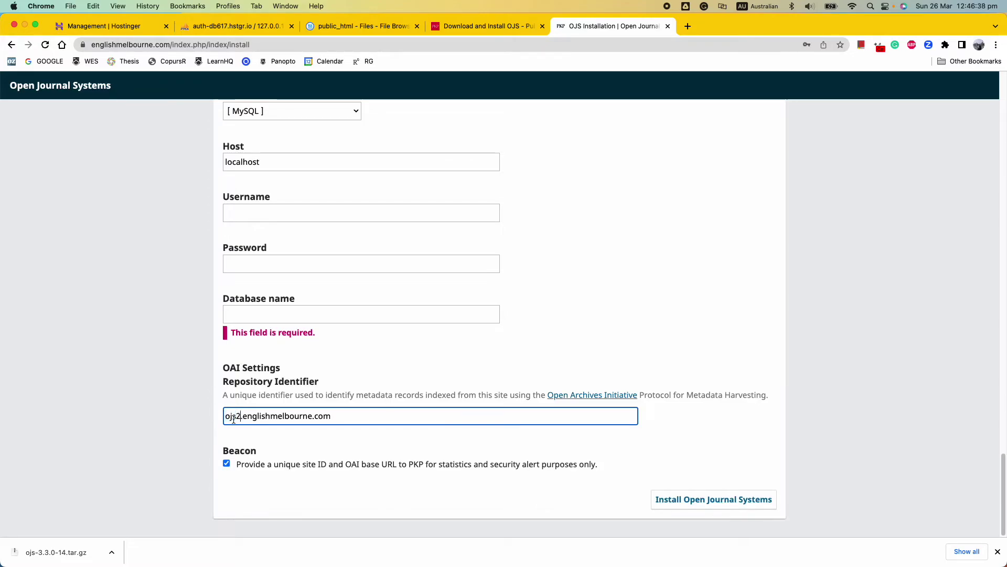
pyautogui.doubleClick(238, 416)
pyautogui.click(241, 419)
pyautogui.press('BackSpace')
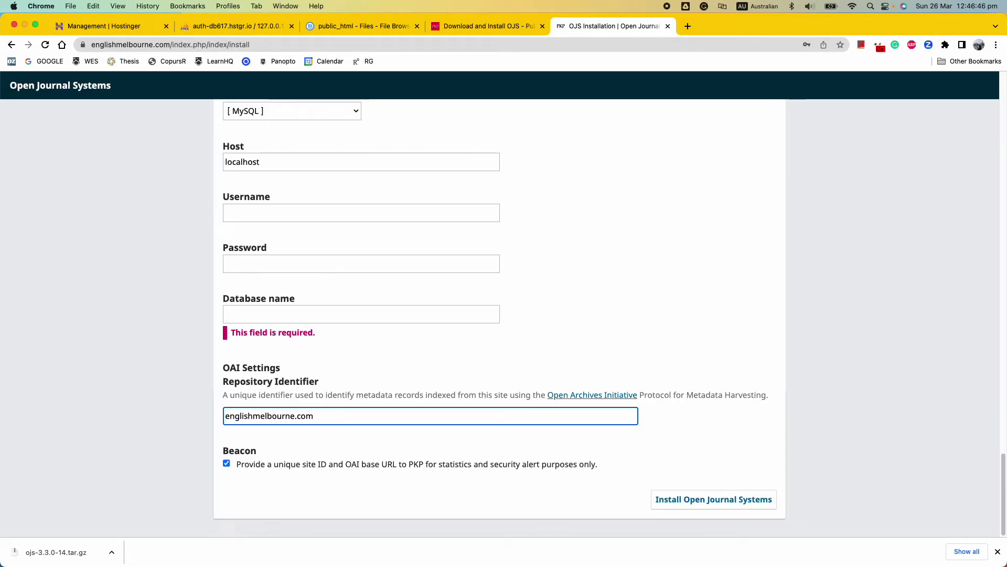
pyautogui.write('ojs.')
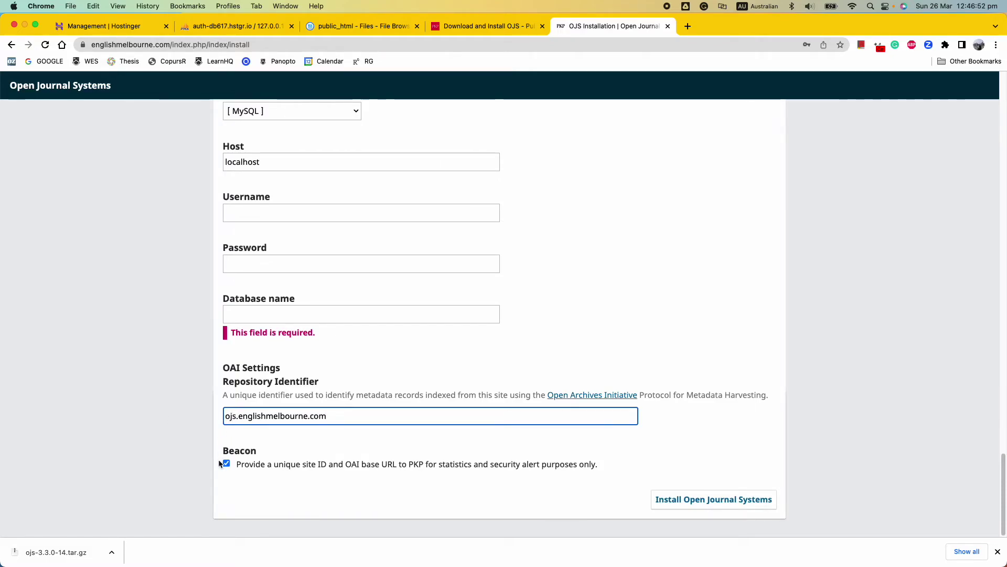
pyautogui.write('1')
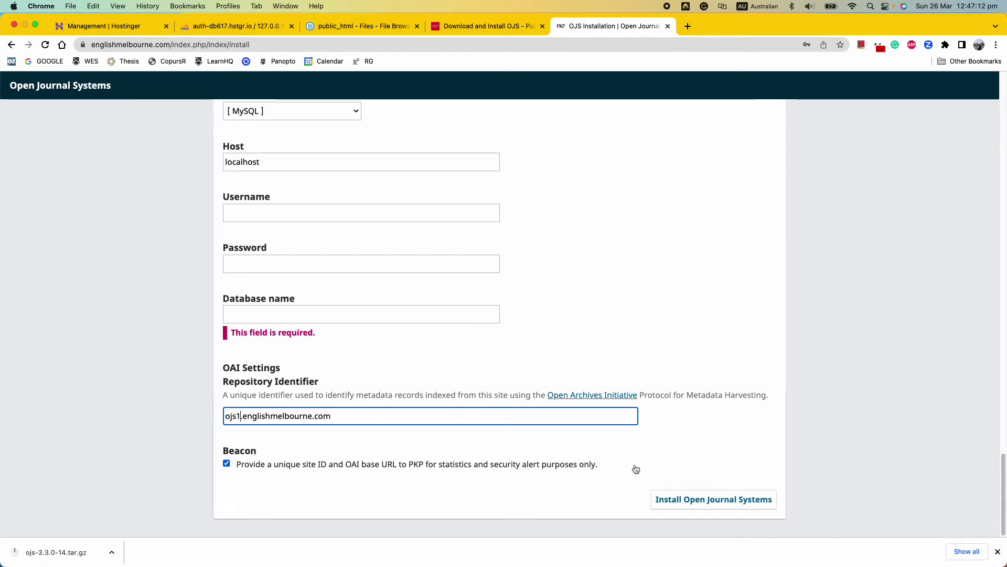
# - Autofill the saved database username and password
pyautogui.scroll(2, 629, 467)
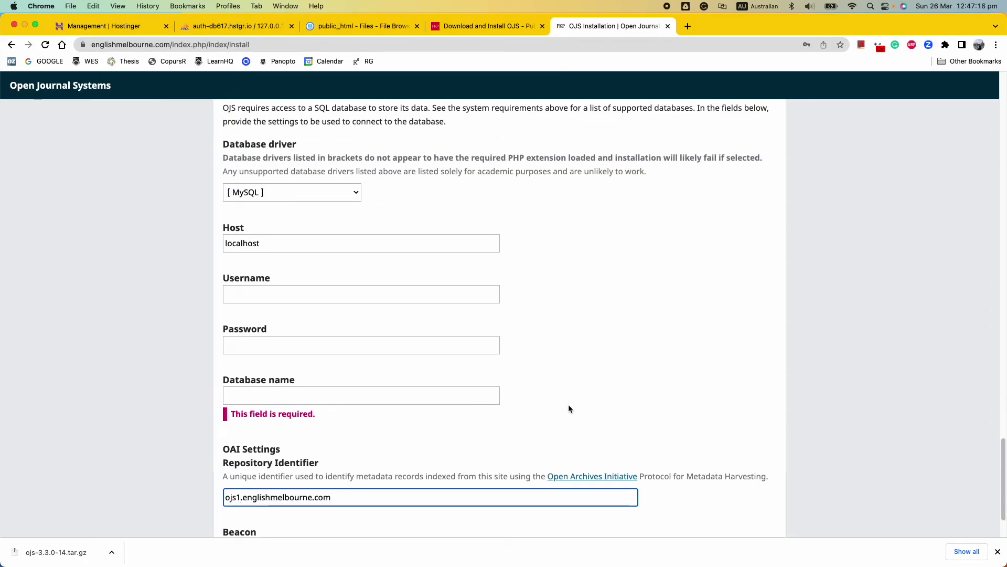
pyautogui.scroll(10, 568, 404)
pyautogui.scroll(20, 570, 409)
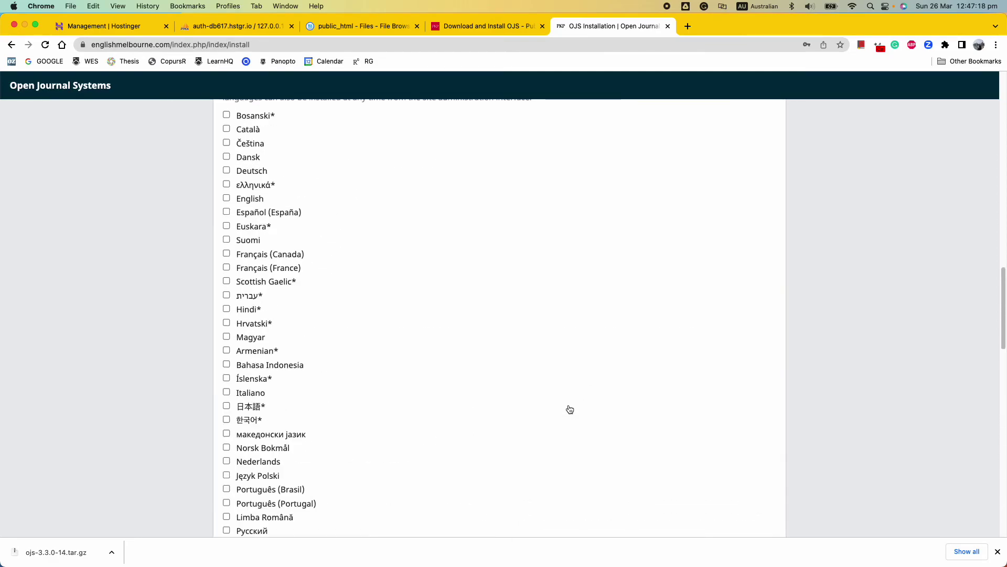
pyautogui.scroll(-10, 569, 408)
pyautogui.scroll(-20, 569, 409)
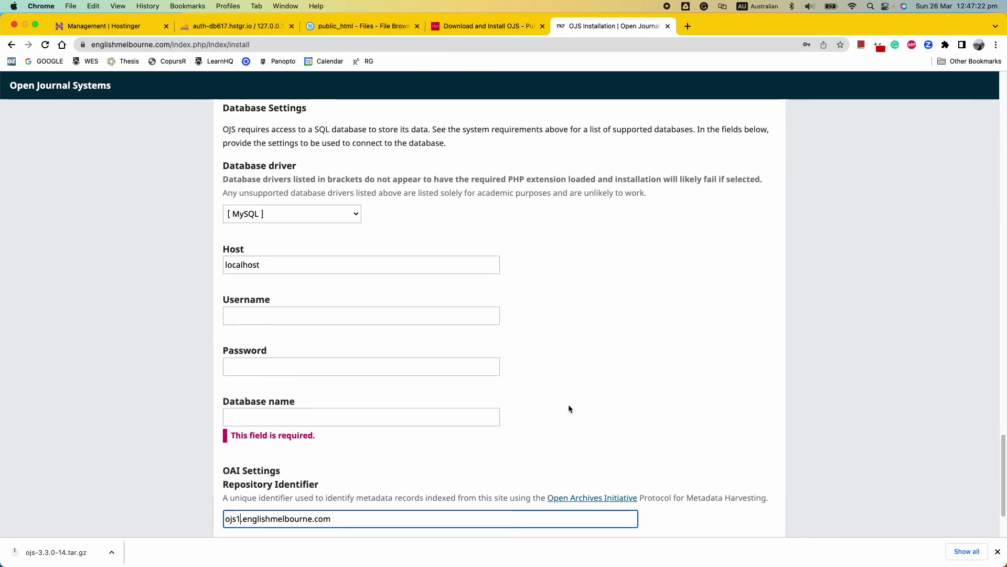
pyautogui.hotkey('shift', 'Tab')
pyautogui.hotkey('shift', 'Tab')
pyautogui.hotkey('shift', 'Tab')
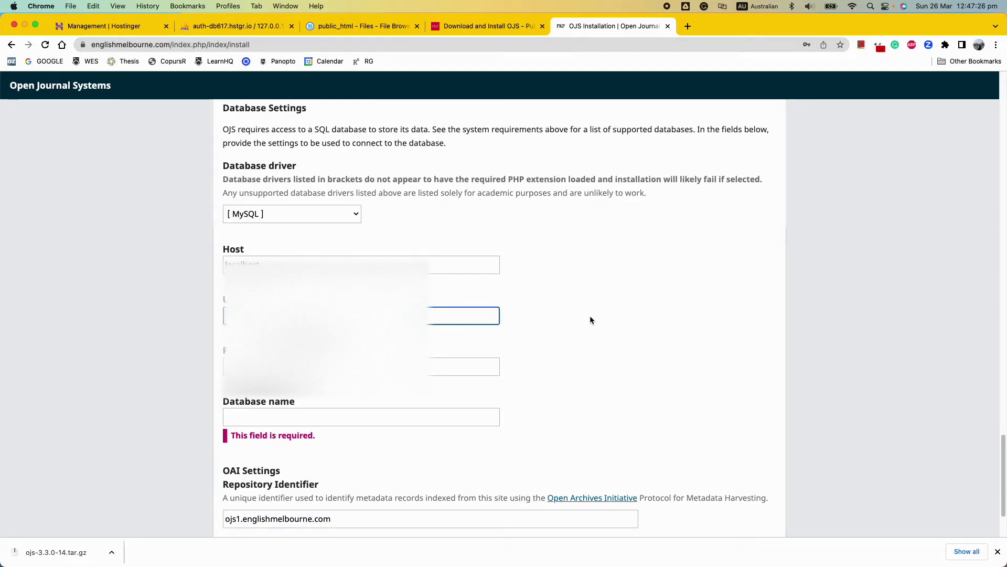
pyautogui.press('Down')
pyautogui.press('Return')
pyautogui.press('Tab')
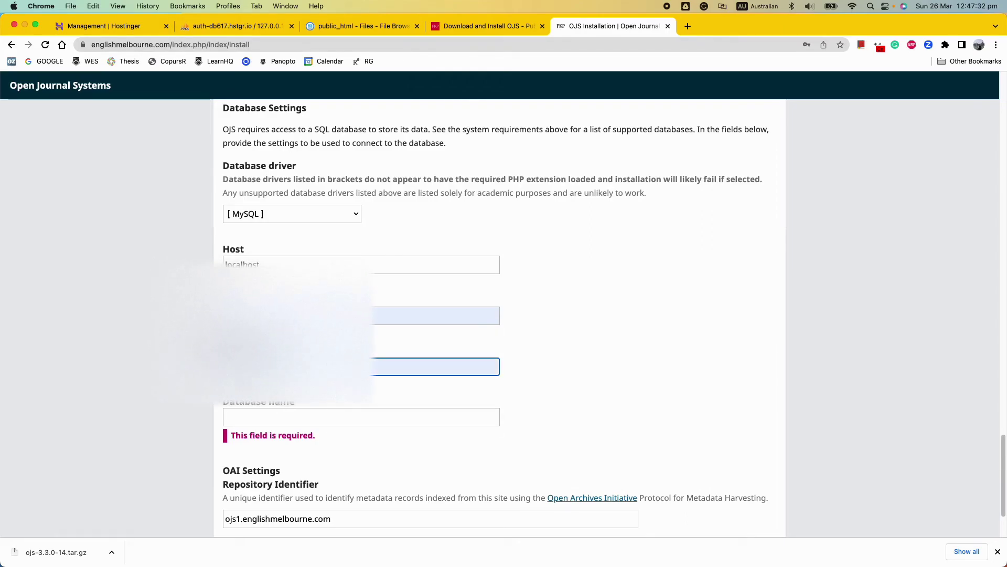
# - Fill in the database name from the saved suggestion
pyautogui.click(309, 417)
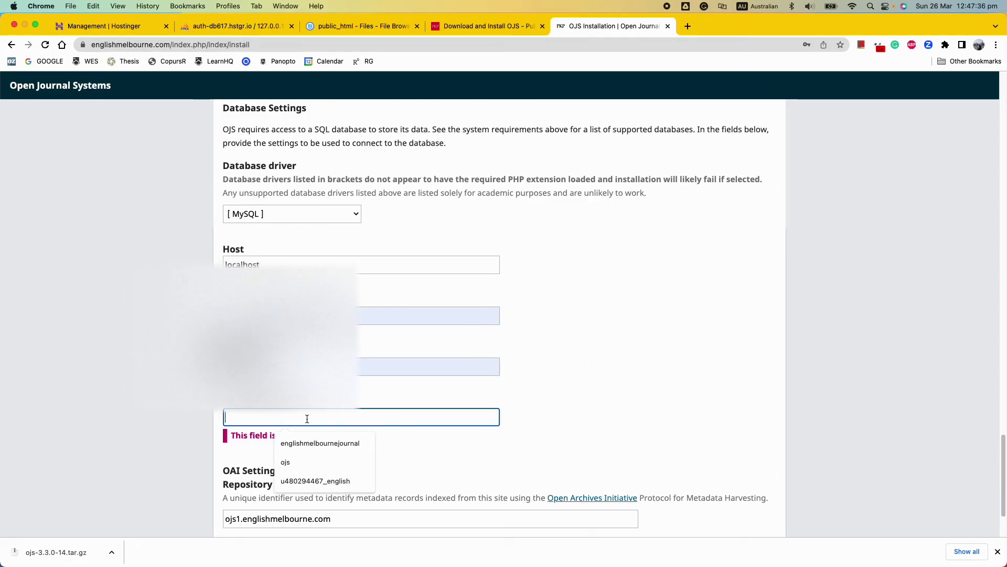
pyautogui.click(315, 481)
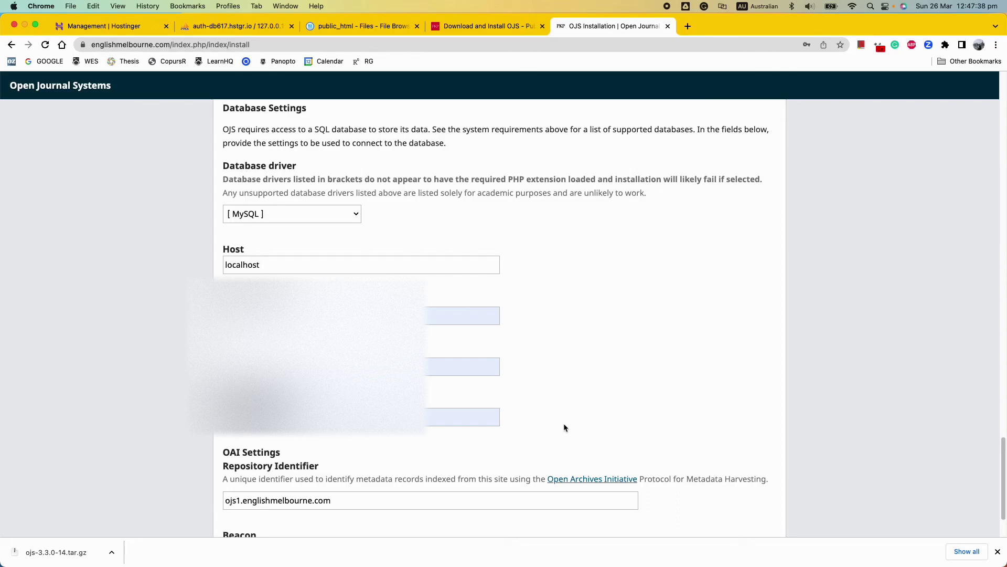
pyautogui.scroll(-3, 565, 414)
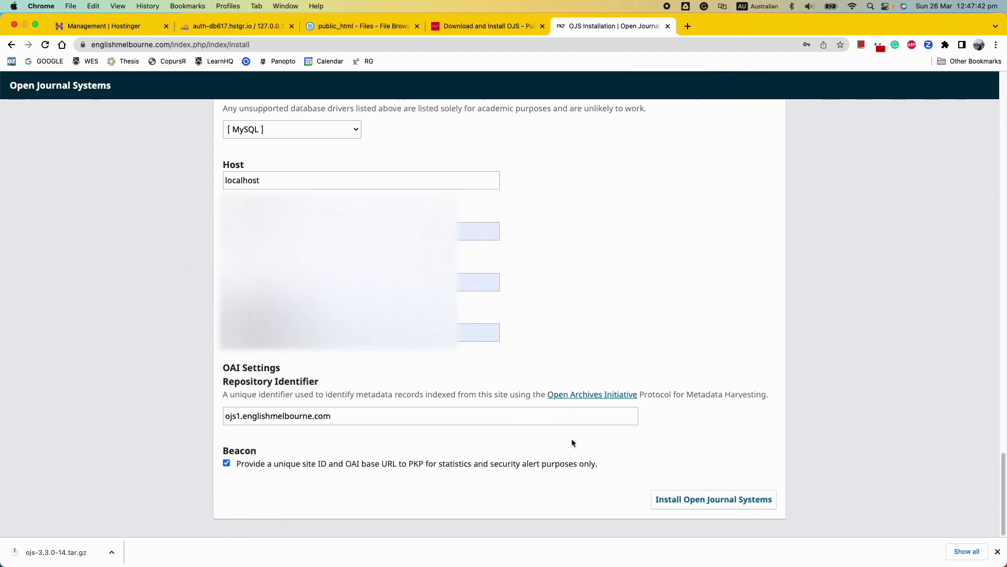
# - Run the OJS installation, then log in as administrator with the autofilled credentials
pyautogui.click(732, 505)
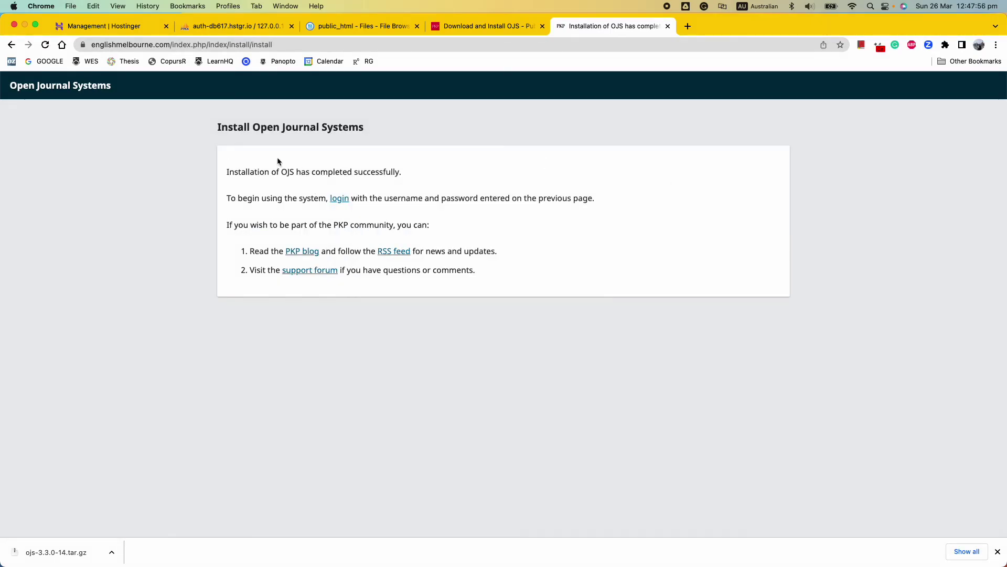
pyautogui.click(344, 199)
pyautogui.click(368, 287)
pyautogui.click(518, 341)
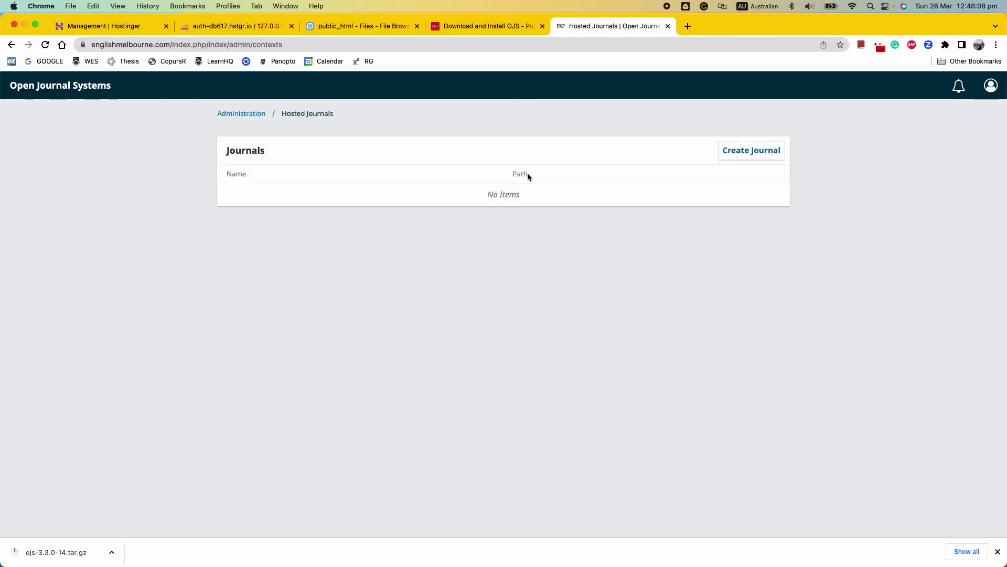
pyautogui.click(739, 156)
pyautogui.click(407, 157)
pyautogui.press('Tab')
pyautogui.click(470, 225)
pyautogui.click(413, 265)
pyautogui.click(427, 338)
pyautogui.scroll(-5, 427, 347)
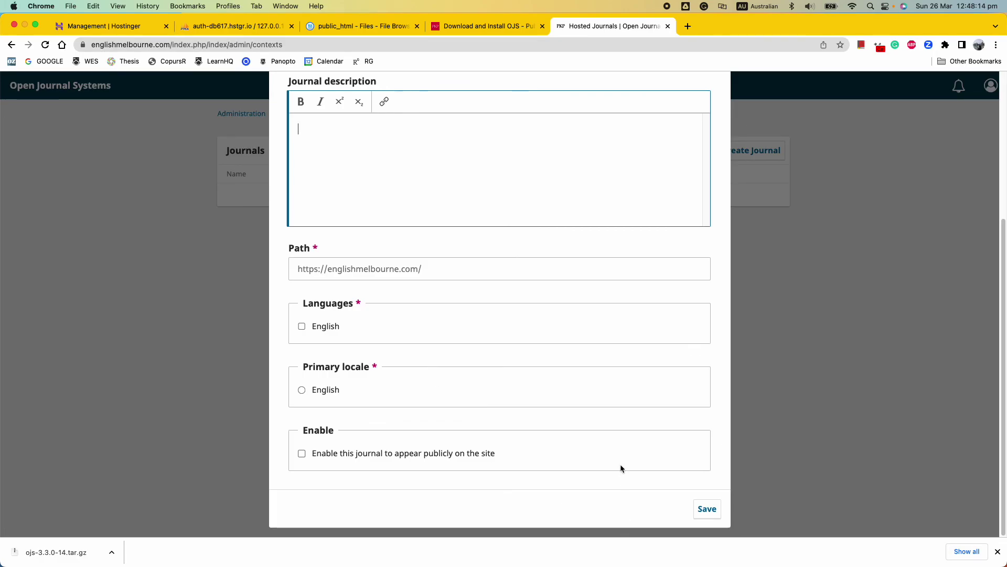
pyautogui.scroll(5, 620, 465)
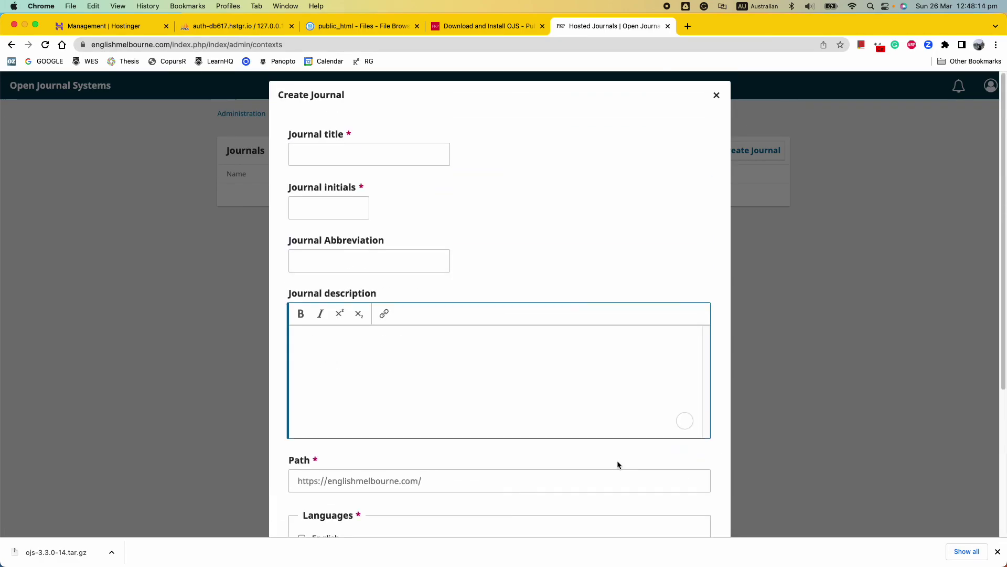
pyautogui.click(717, 95)
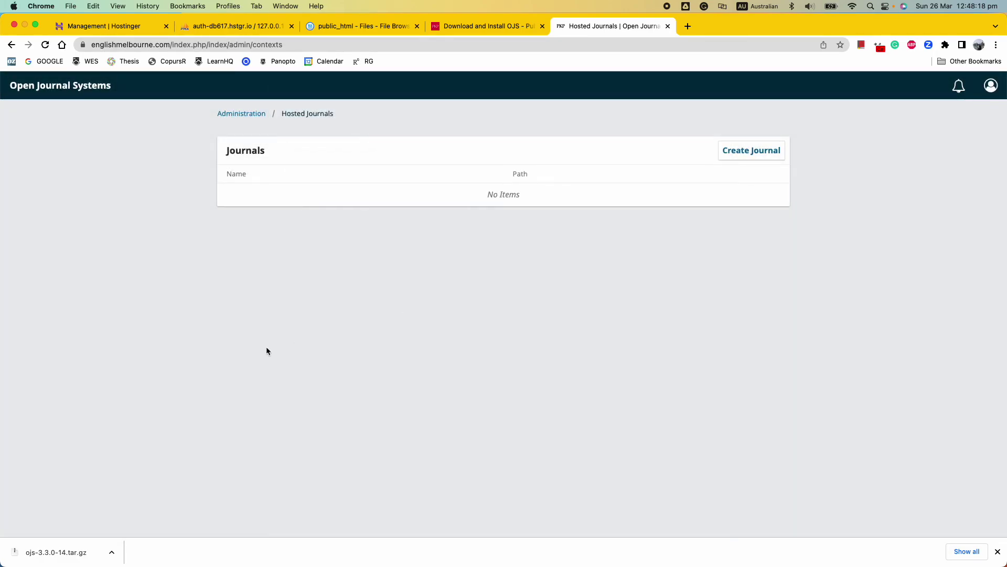